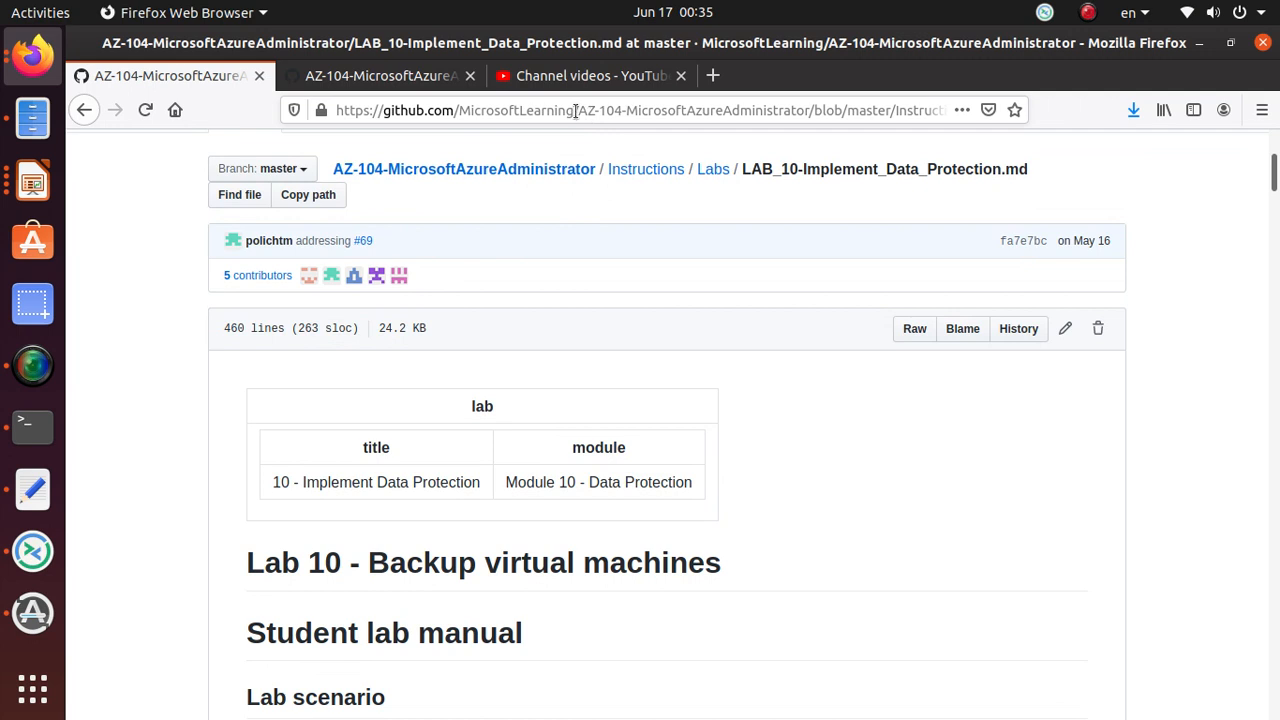
Read through the Lab 10 guide from its objectives down to Task 2, Create a Recovery Services vault.
drag(576, 110, 459, 103)
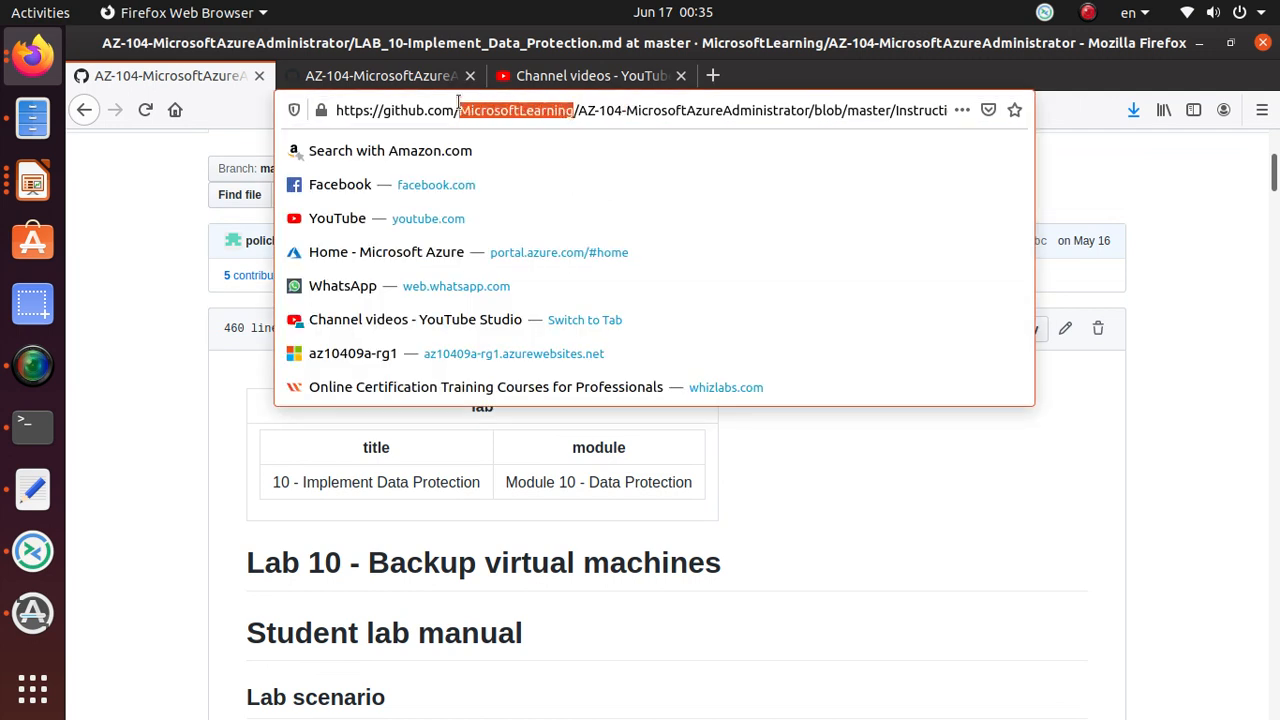
click(849, 442)
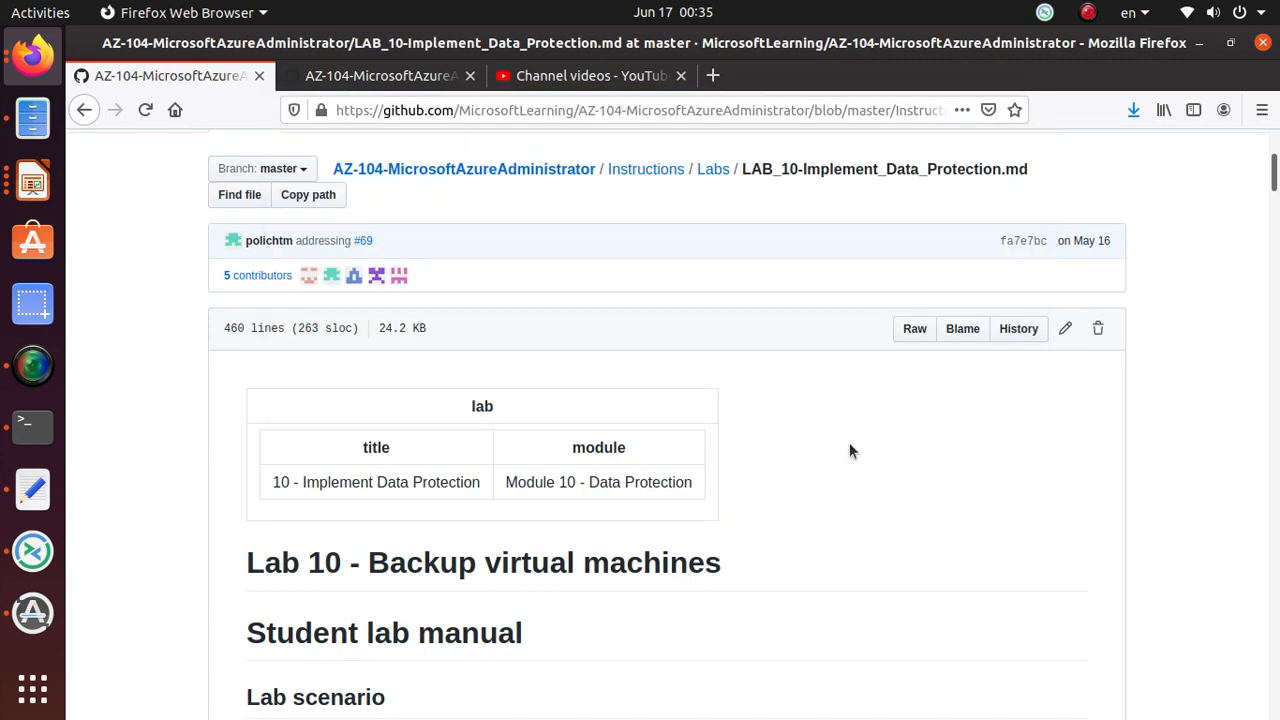
scroll(726, 593, down, 5)
triple_click(432, 358)
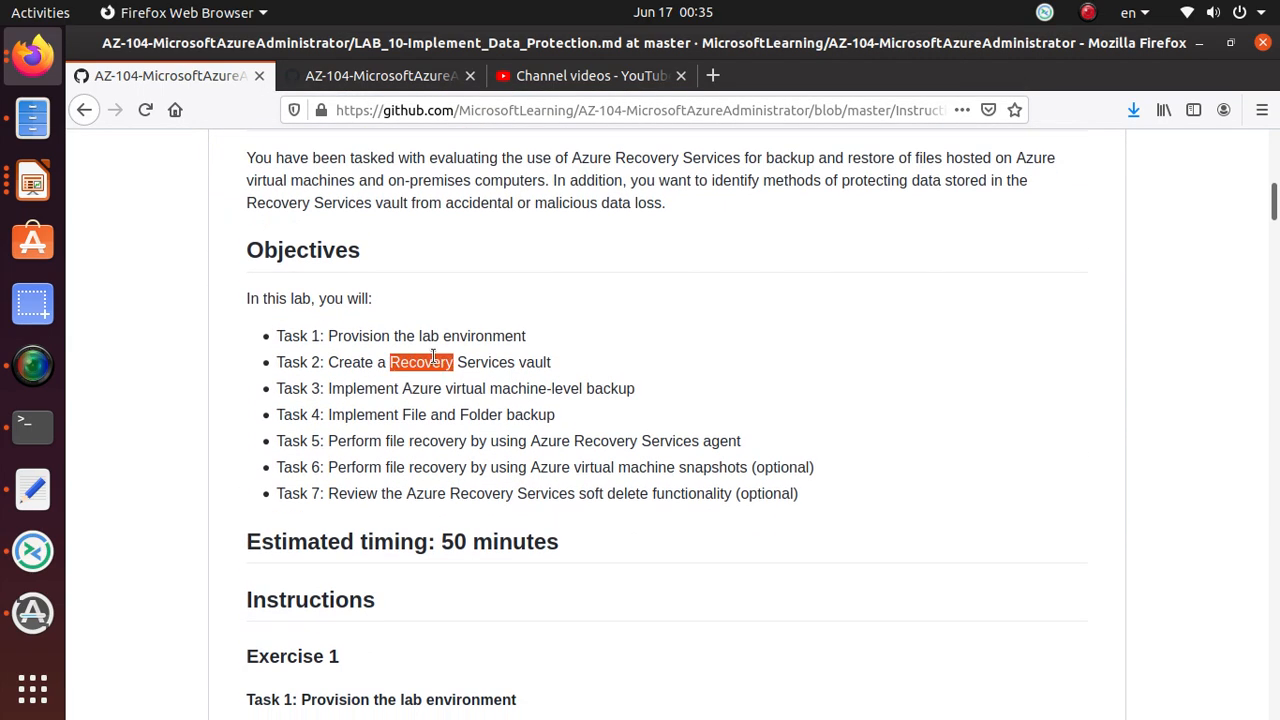
scroll(434, 368, down, 1)
scroll(434, 368, down, 10)
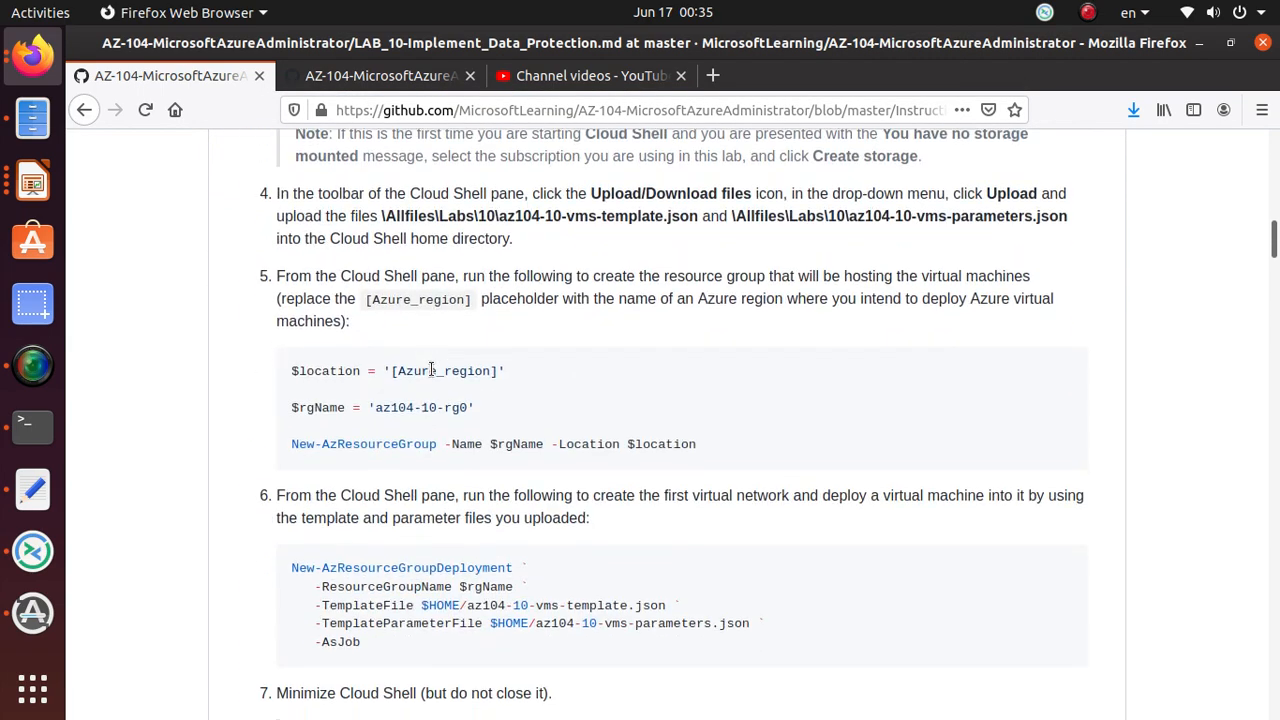
scroll(432, 373, down, 2)
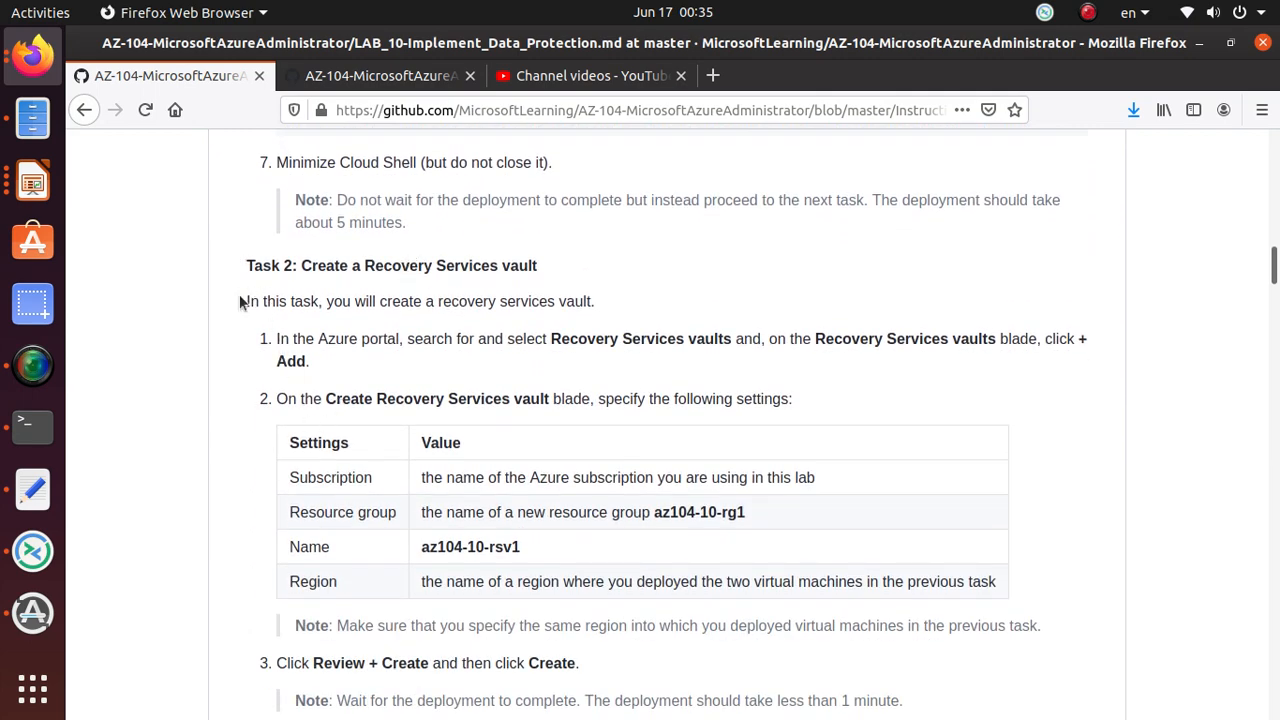
Copy the phrase "Recovery Services vaults" from the first instruction of Task 2.
drag(553, 338, 734, 334)
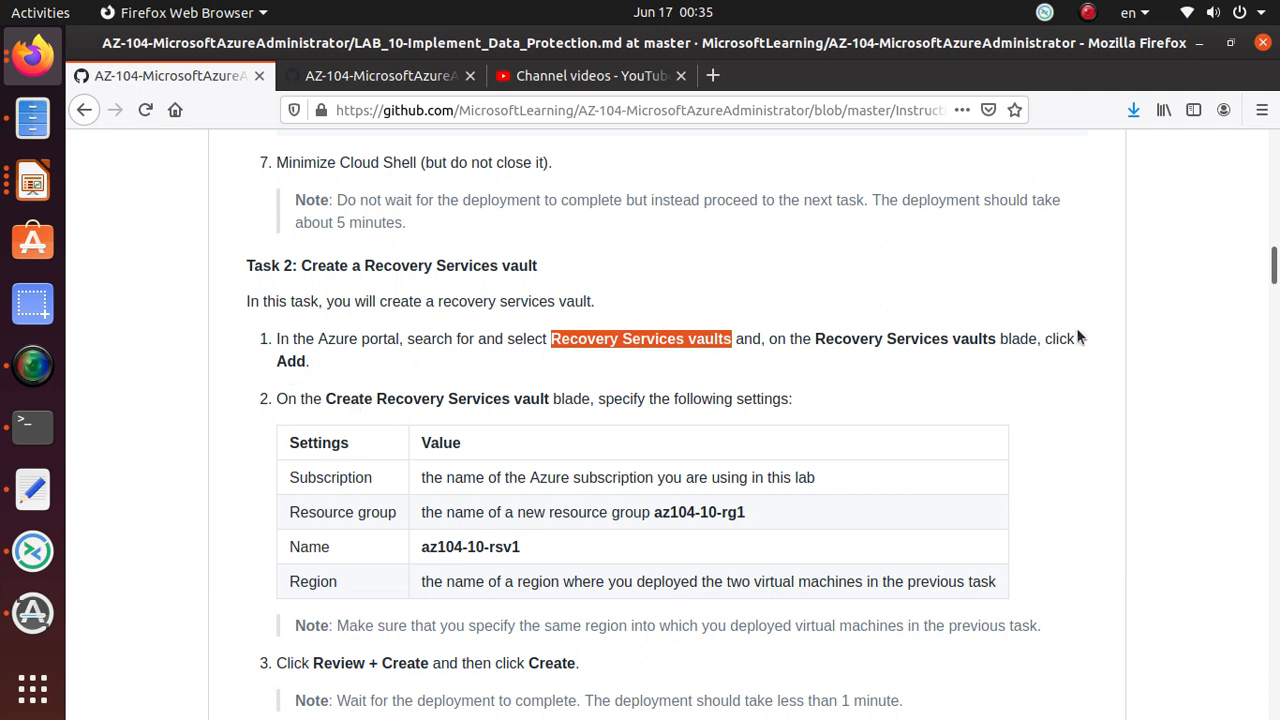
right_click(660, 338)
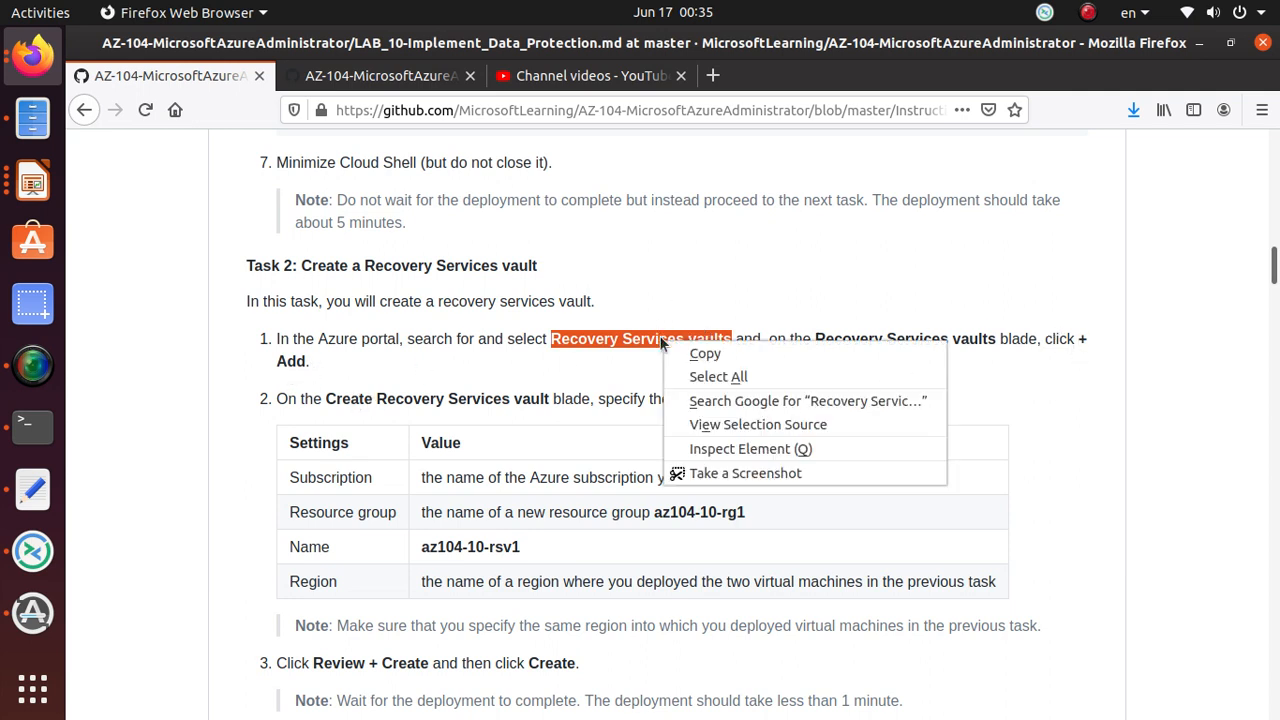
click(706, 350)
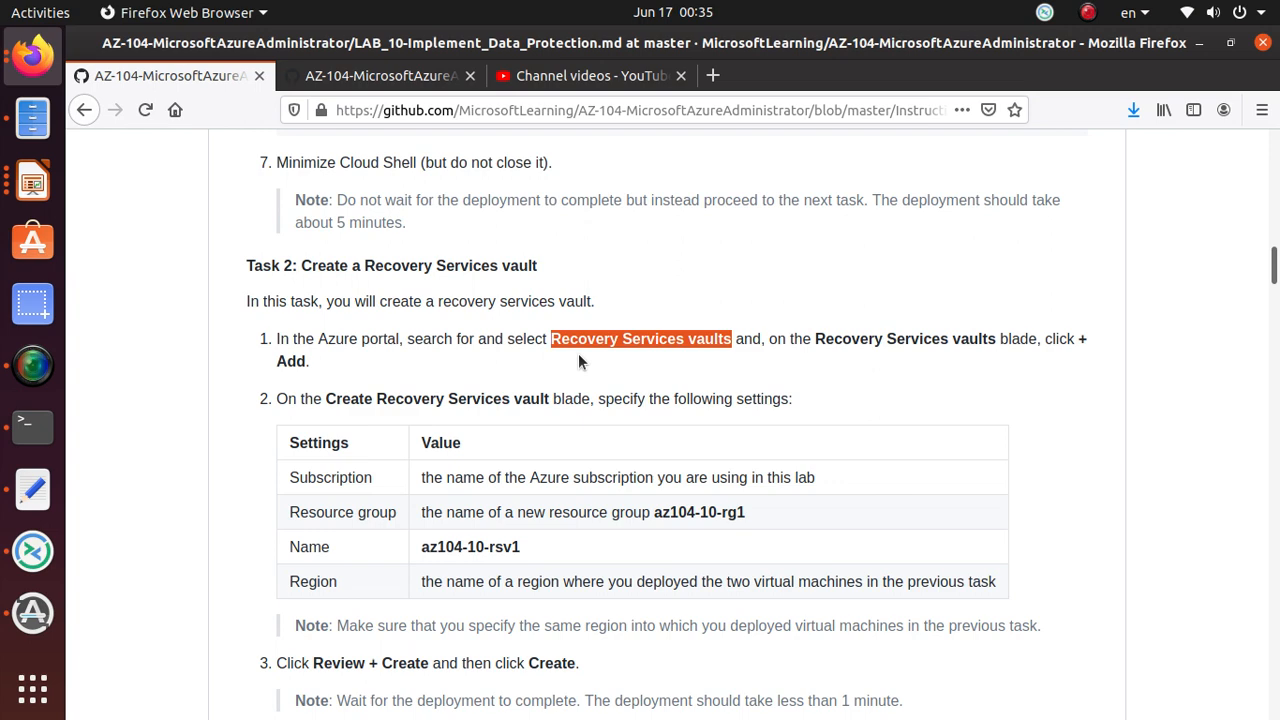
Switch to the Azure portal, search from its home page for Recovery Services vaults, and start adding a new vault.
key(alt+Tab)
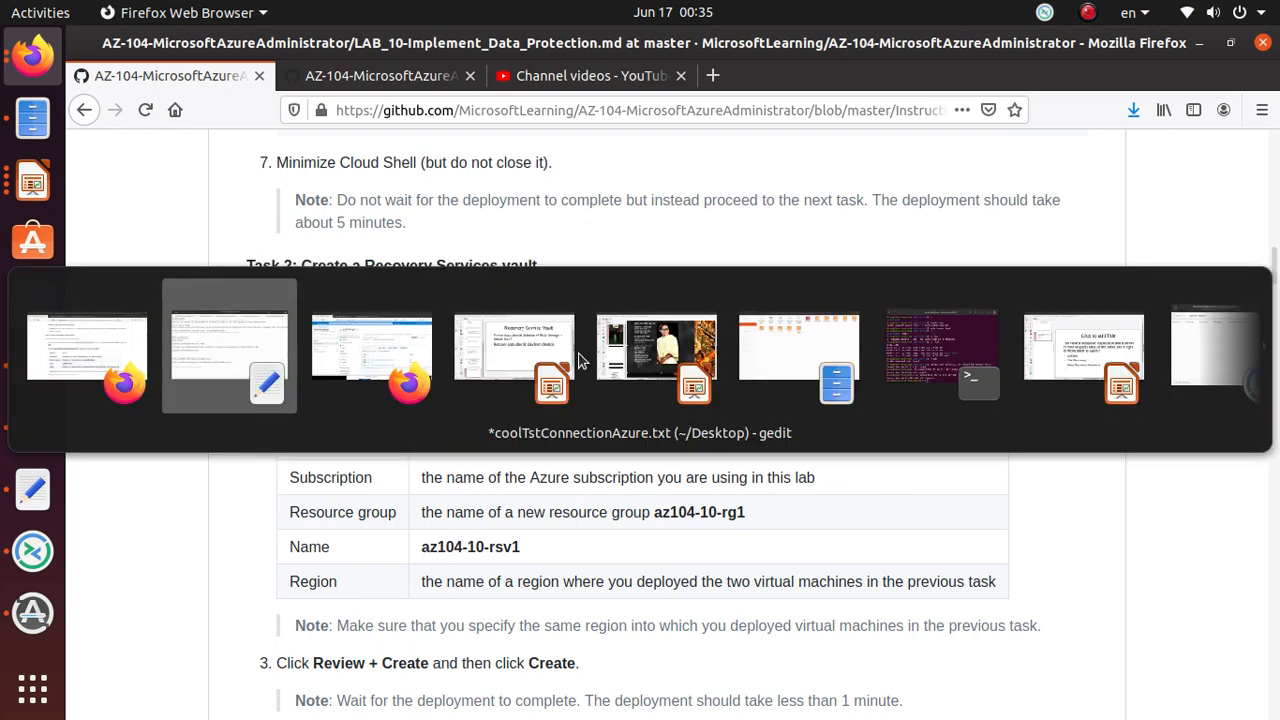
key(alt+Tab)
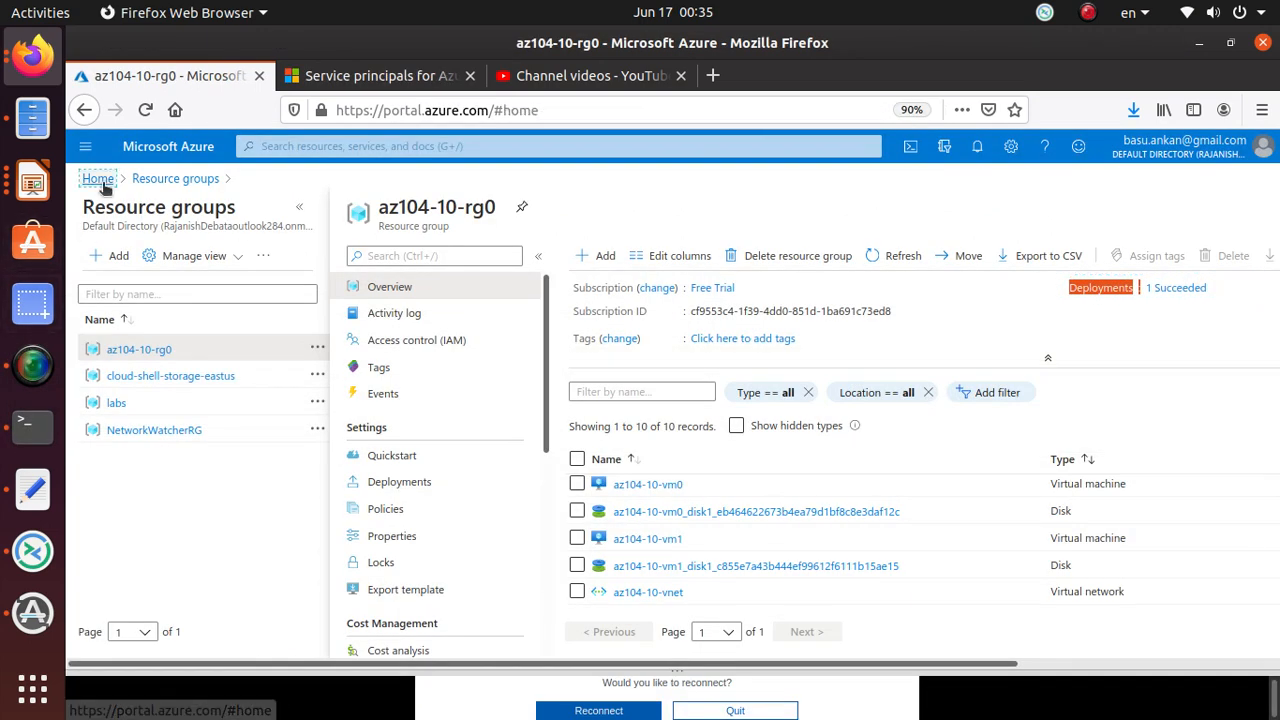
click(100, 180)
click(319, 147)
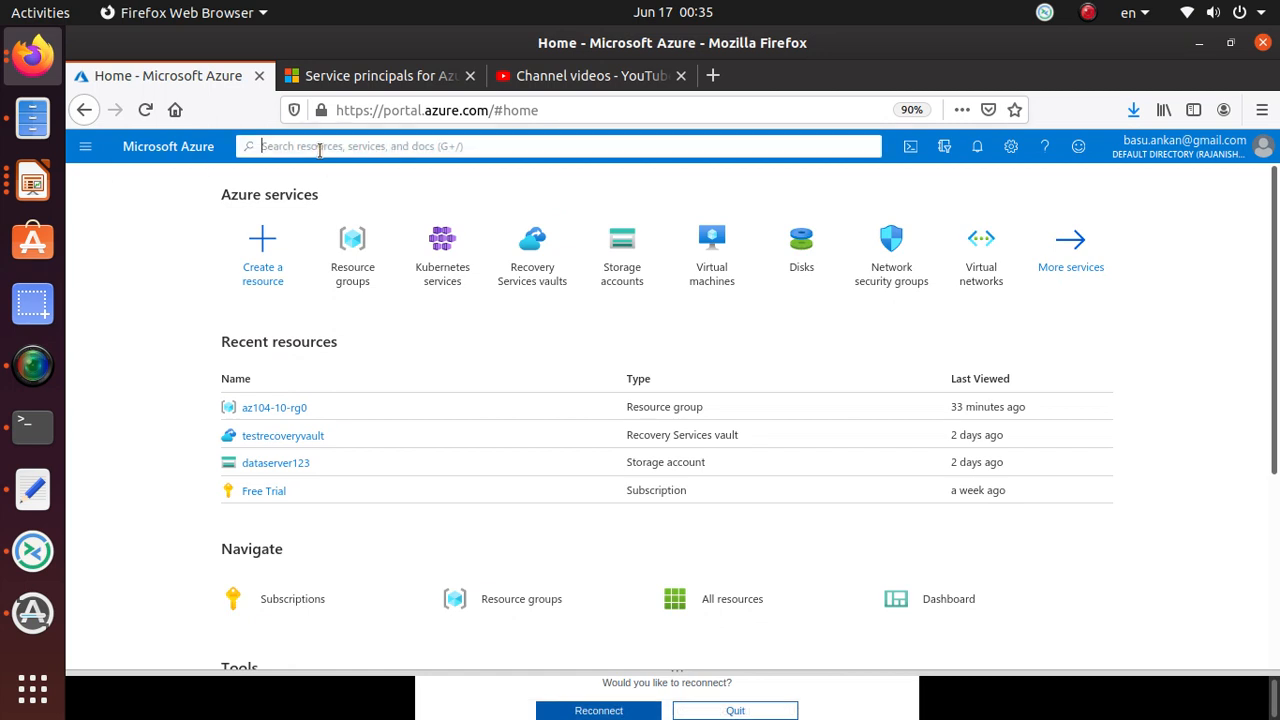
key(ctrl+v)
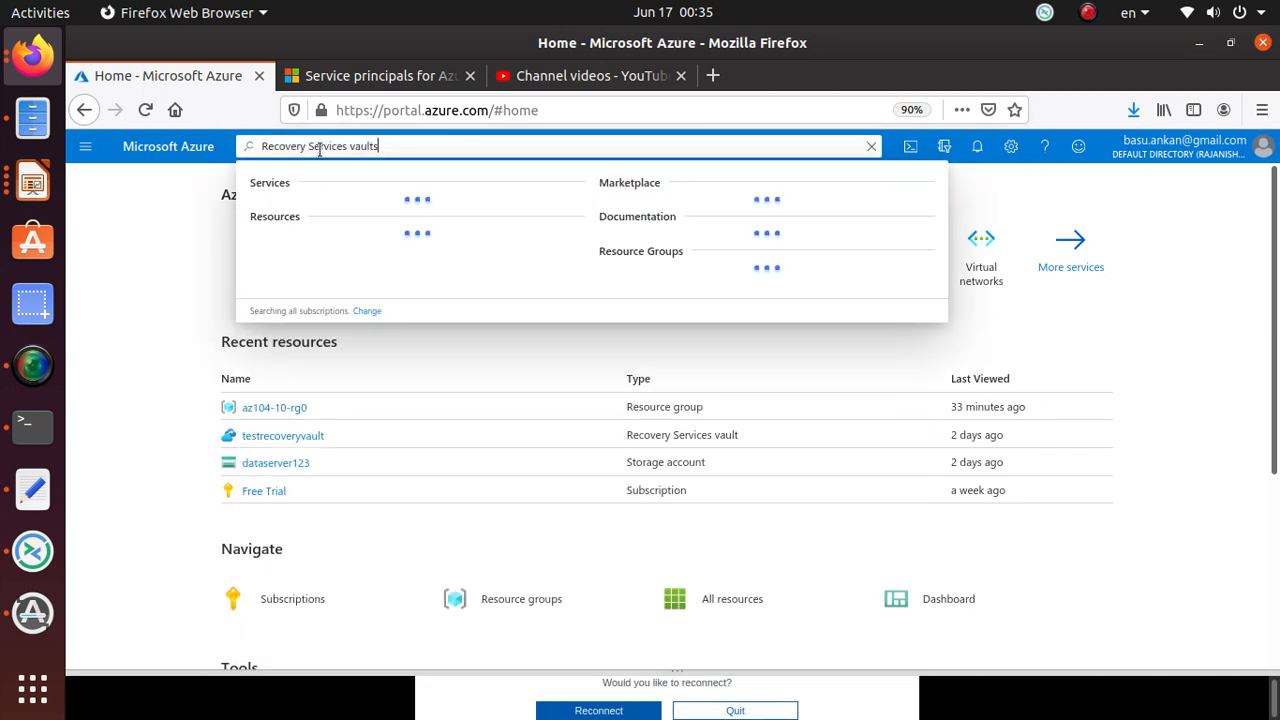
drag(380, 147, 217, 157)
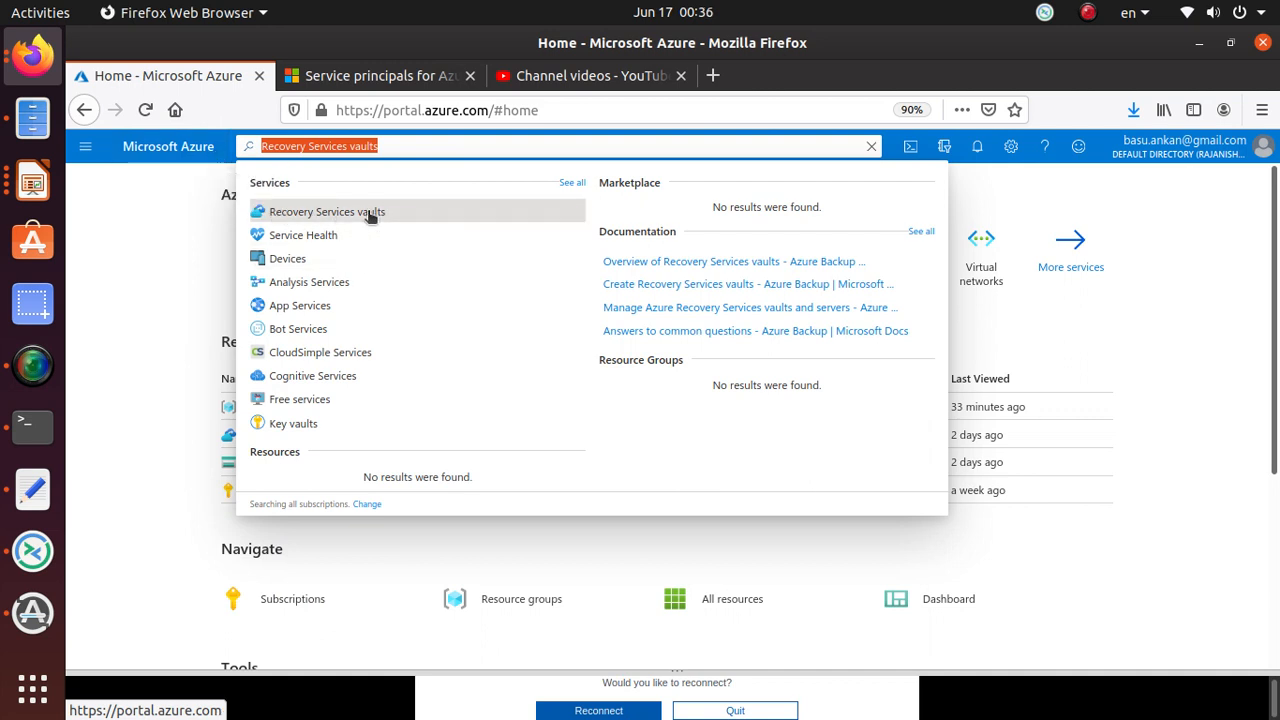
click(370, 213)
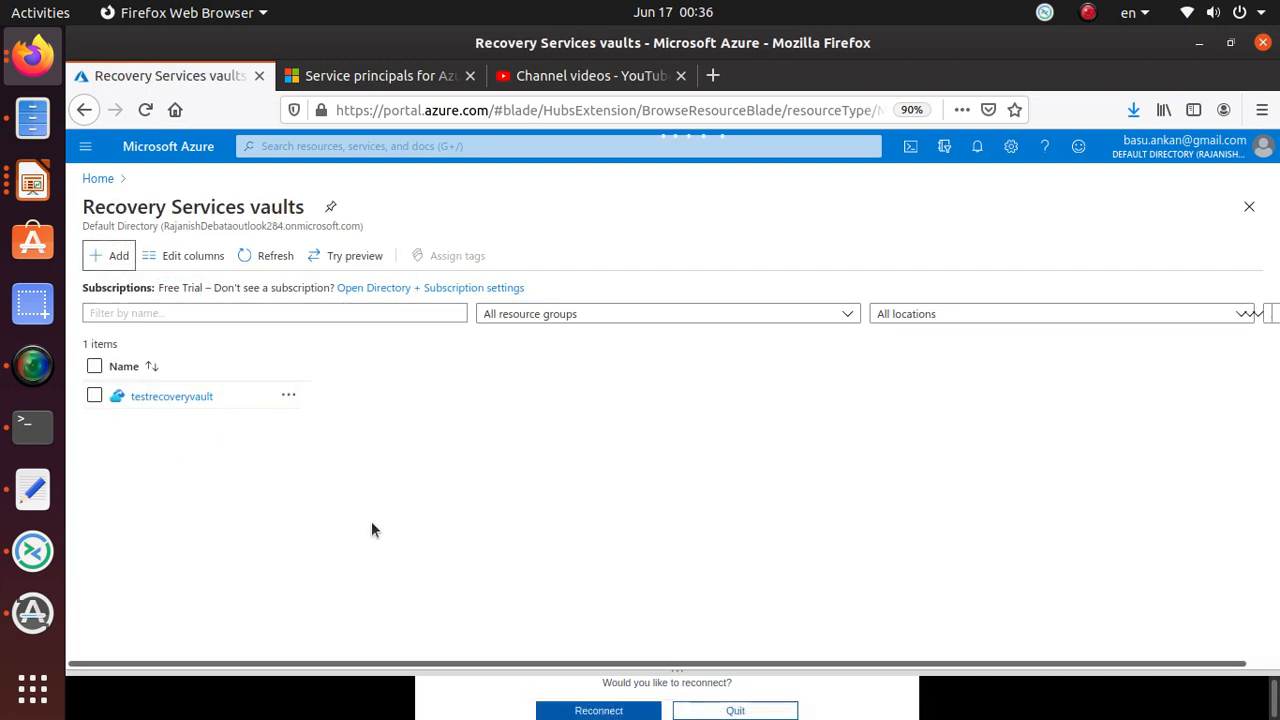
click(110, 256)
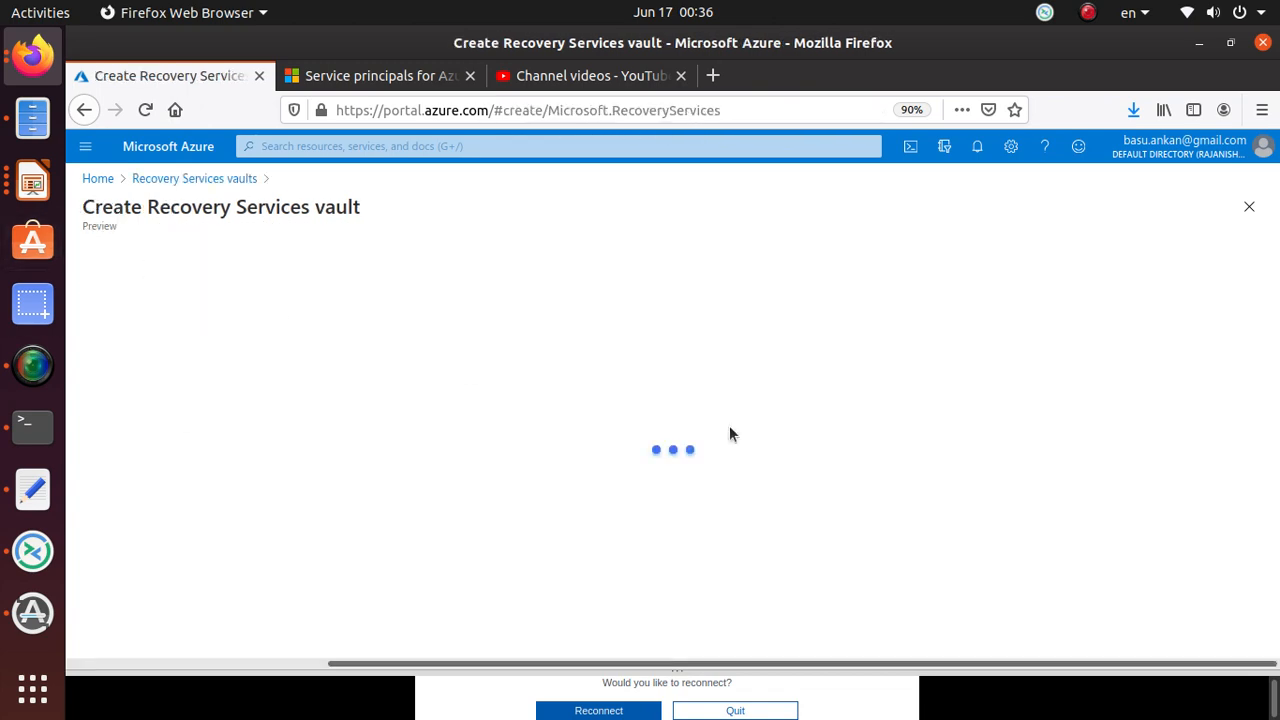
Switch back to the lab guide and copy the resource group name az104-10-rg1 from the Task 2 settings table.
key(alt+Tab)
scroll(646, 401, down, 3)
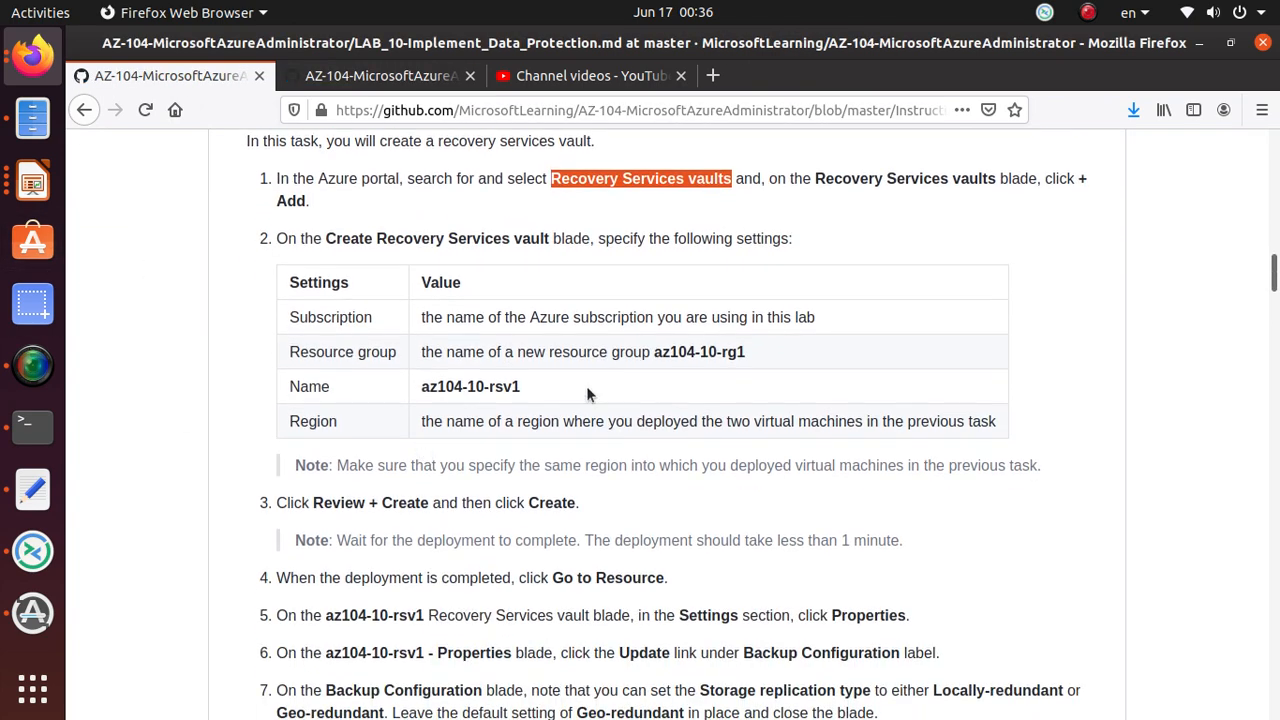
drag(422, 314, 922, 298)
click(686, 372)
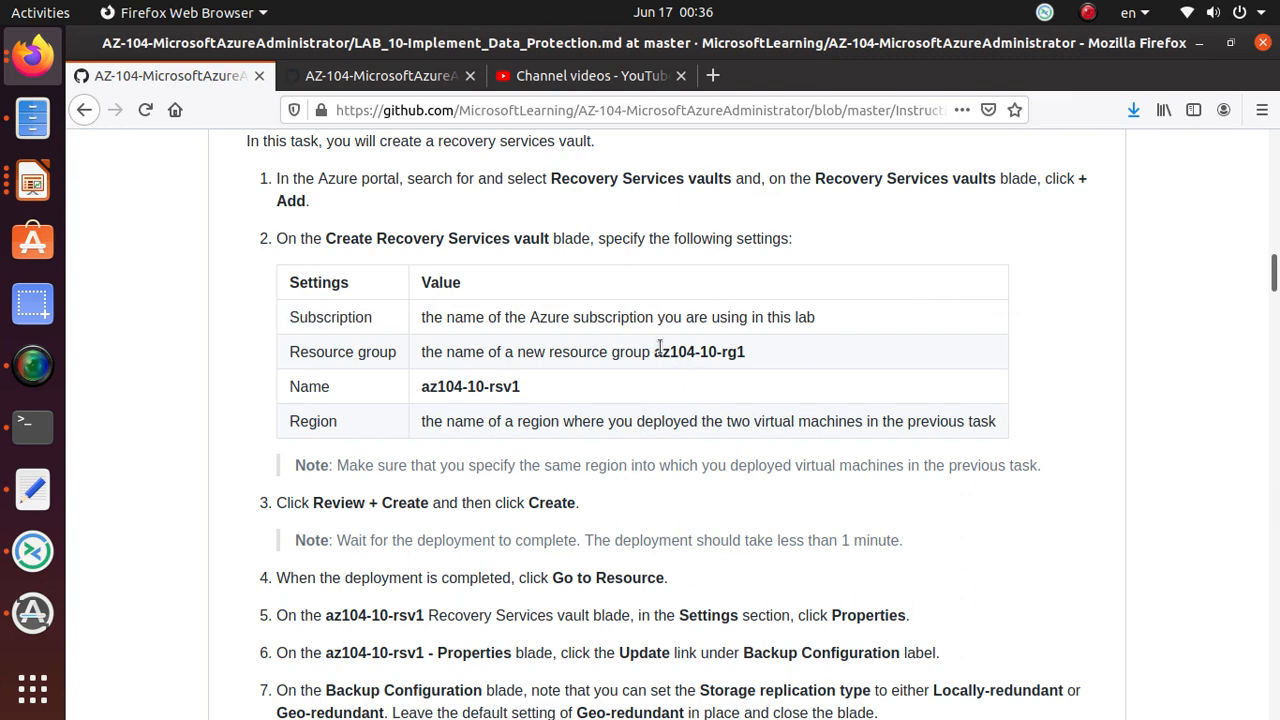
drag(659, 347, 753, 350)
right_click(698, 355)
click(735, 368)
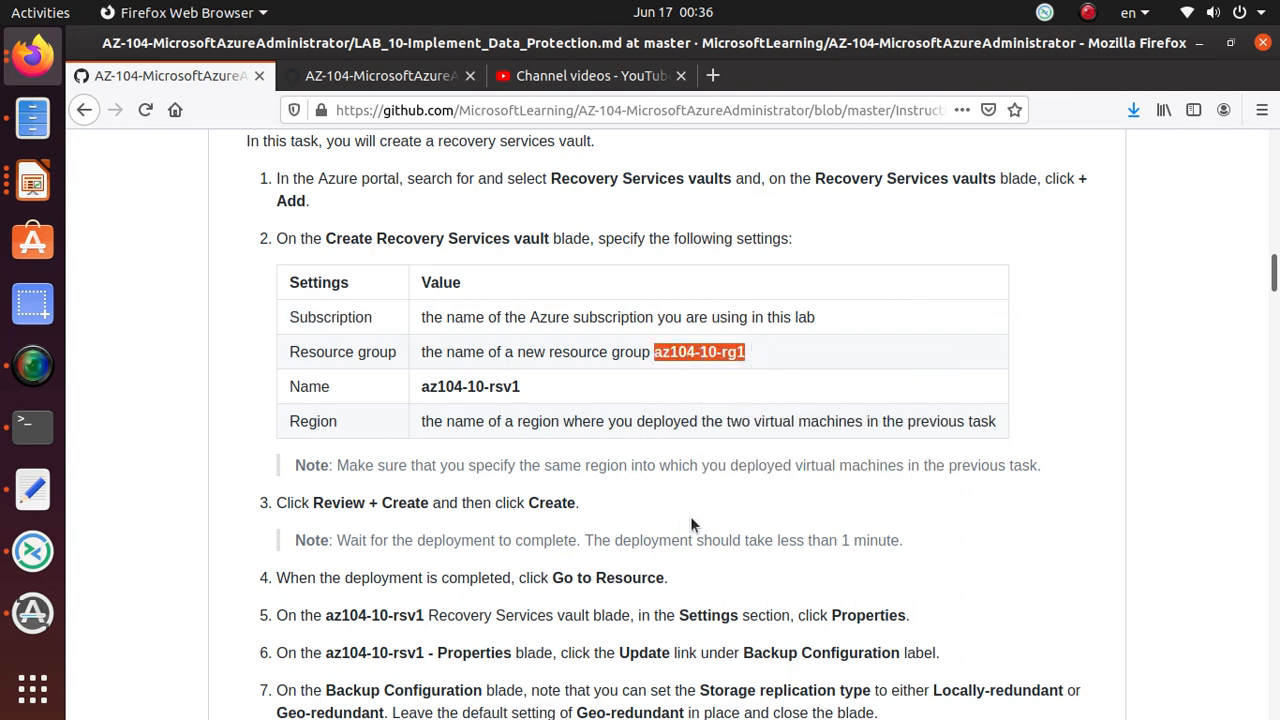
key(alt+Tab)
click(321, 437)
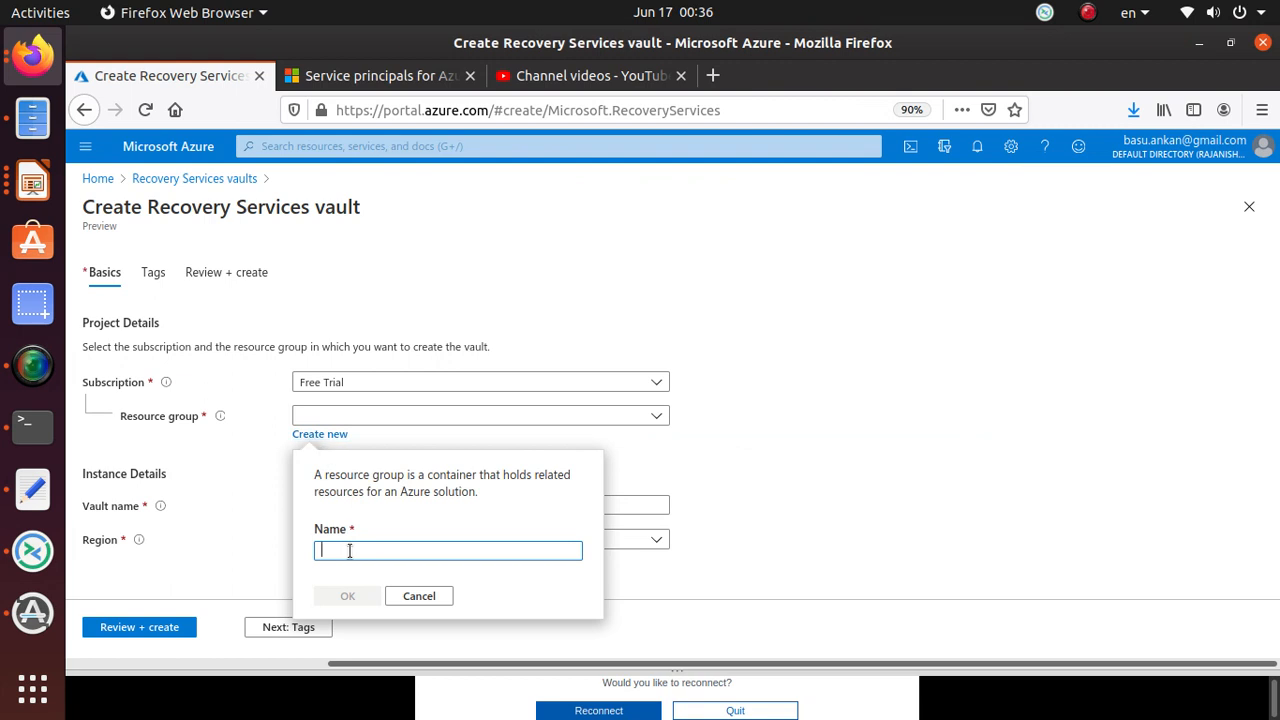
key(ctrl+v)
click(372, 591)
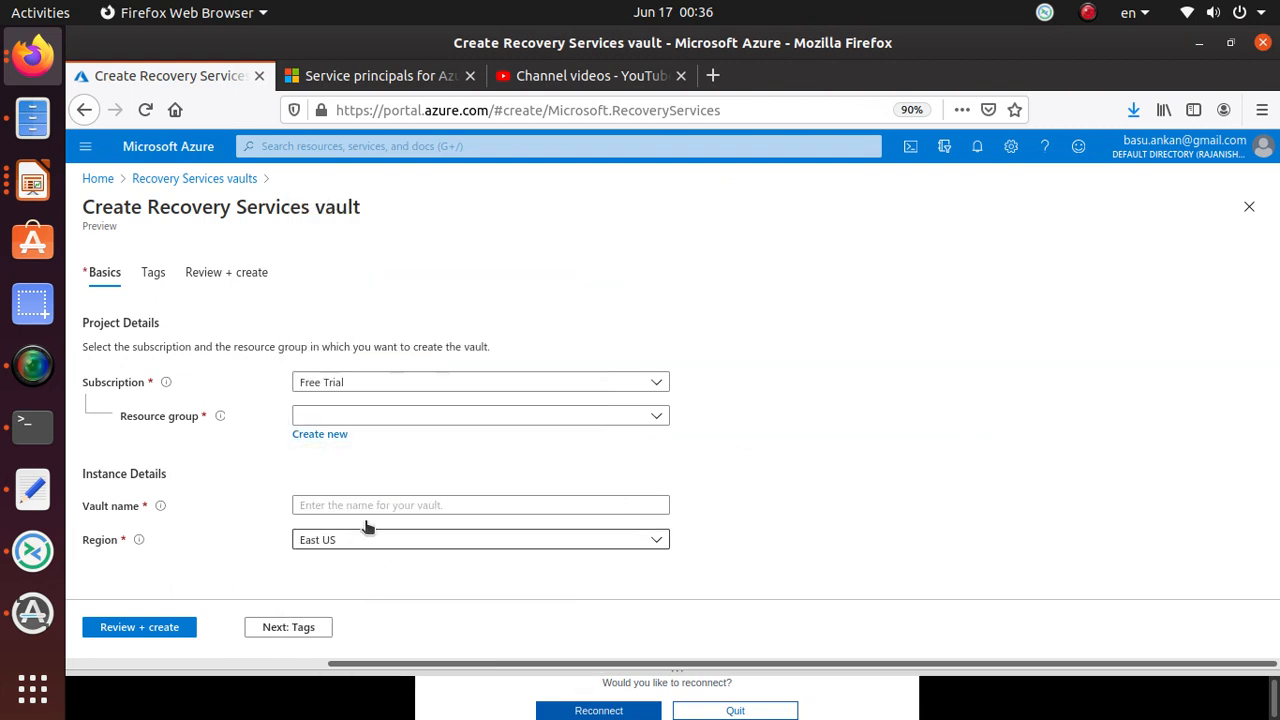
Create a new resource group for the vault named az104-10-rg1, copying the name from the lab guide.
click(333, 434)
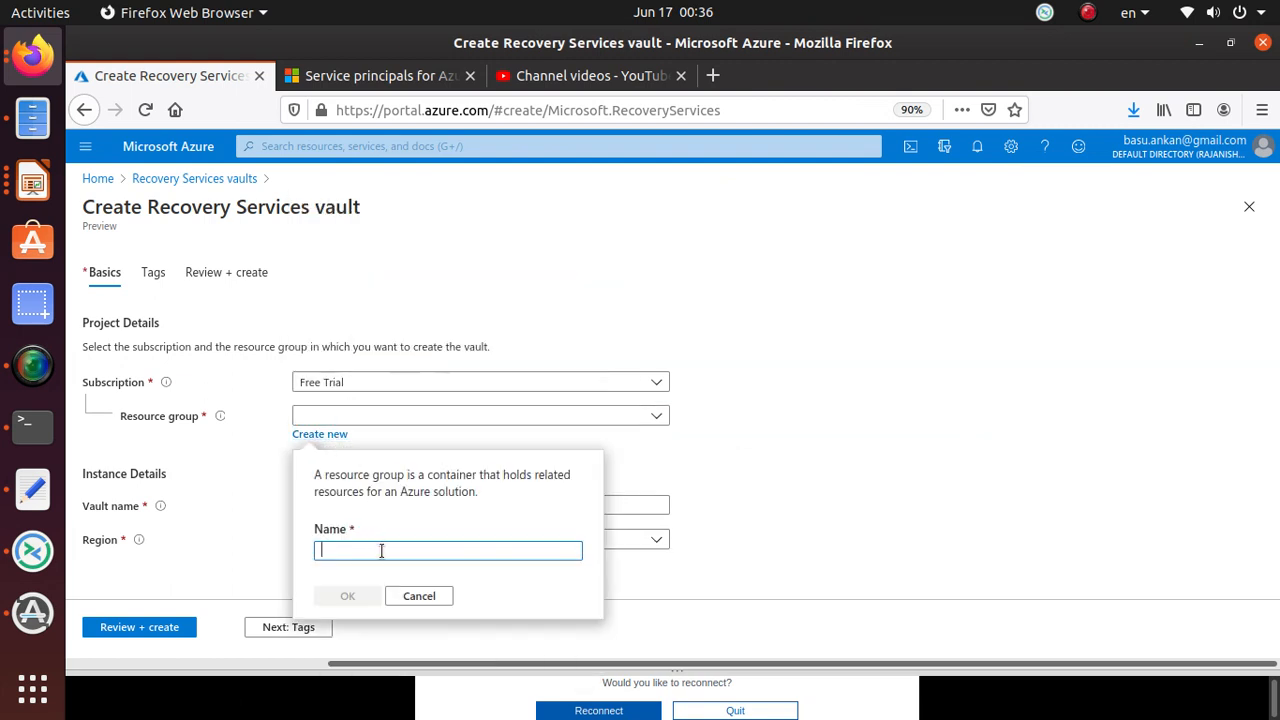
key(ctrl+v)
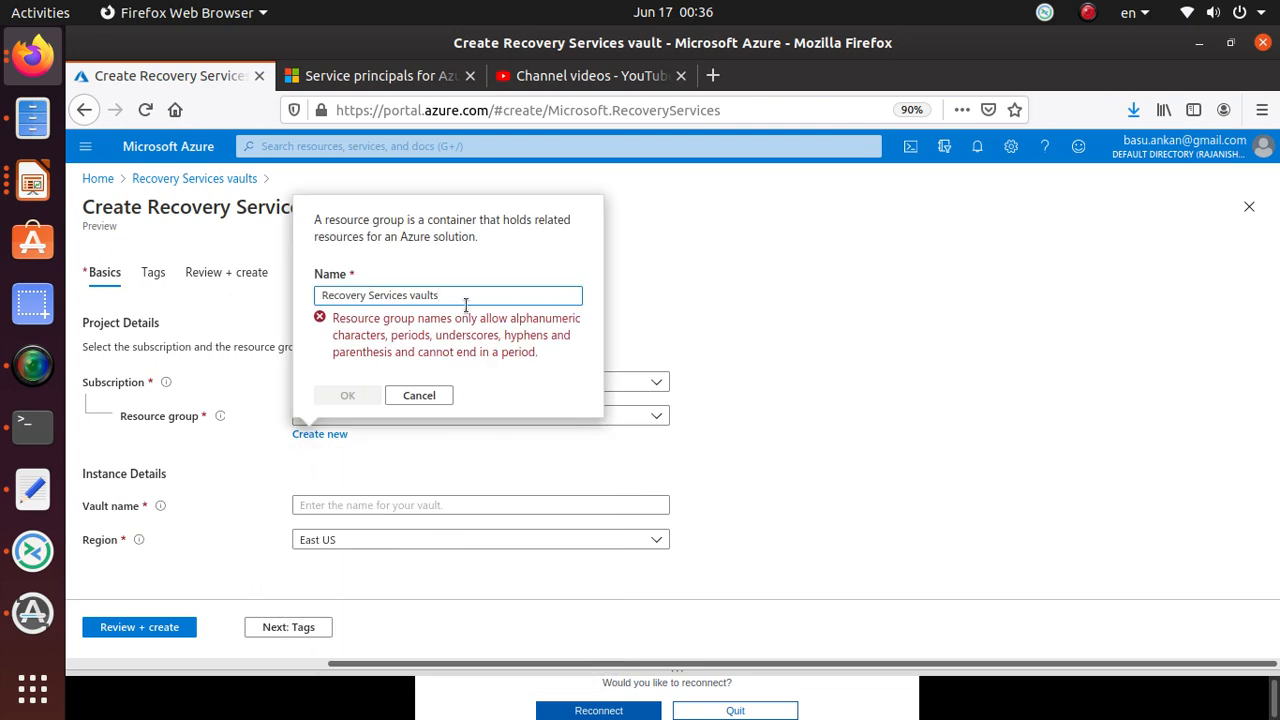
key(alt+Tab)
right_click(697, 340)
click(742, 352)
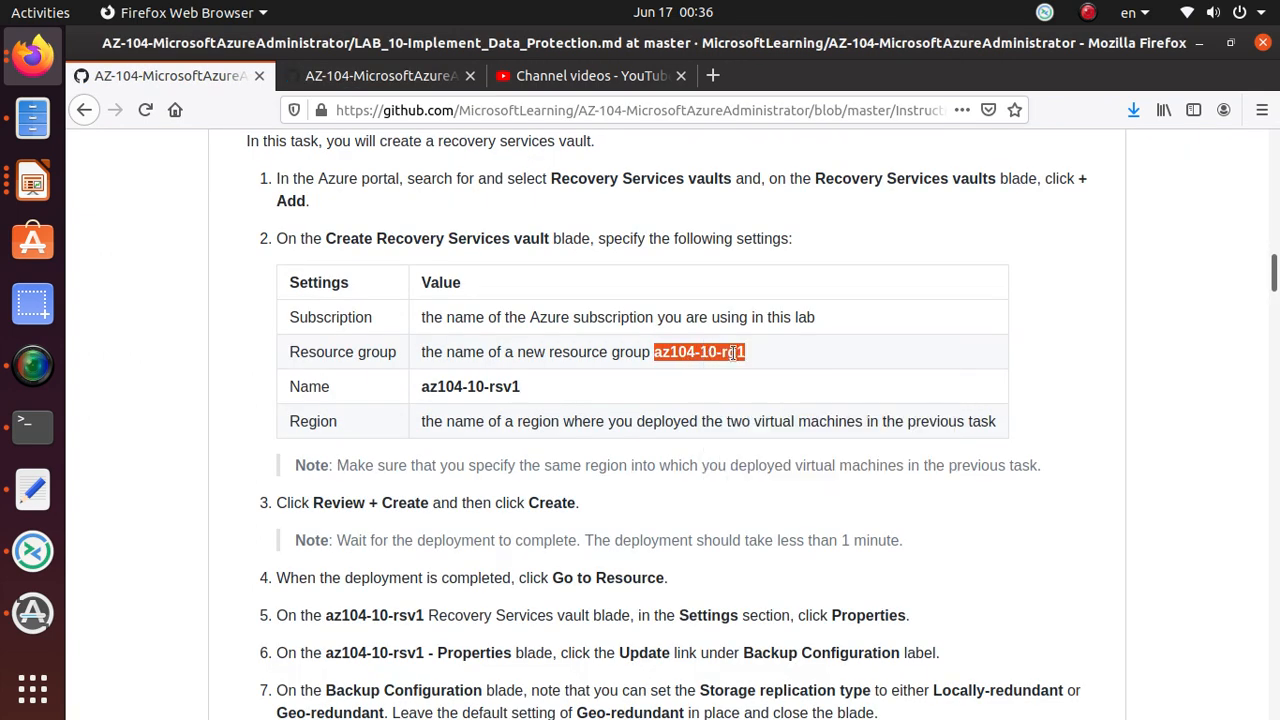
key(alt+Tab)
drag(446, 295, 234, 295)
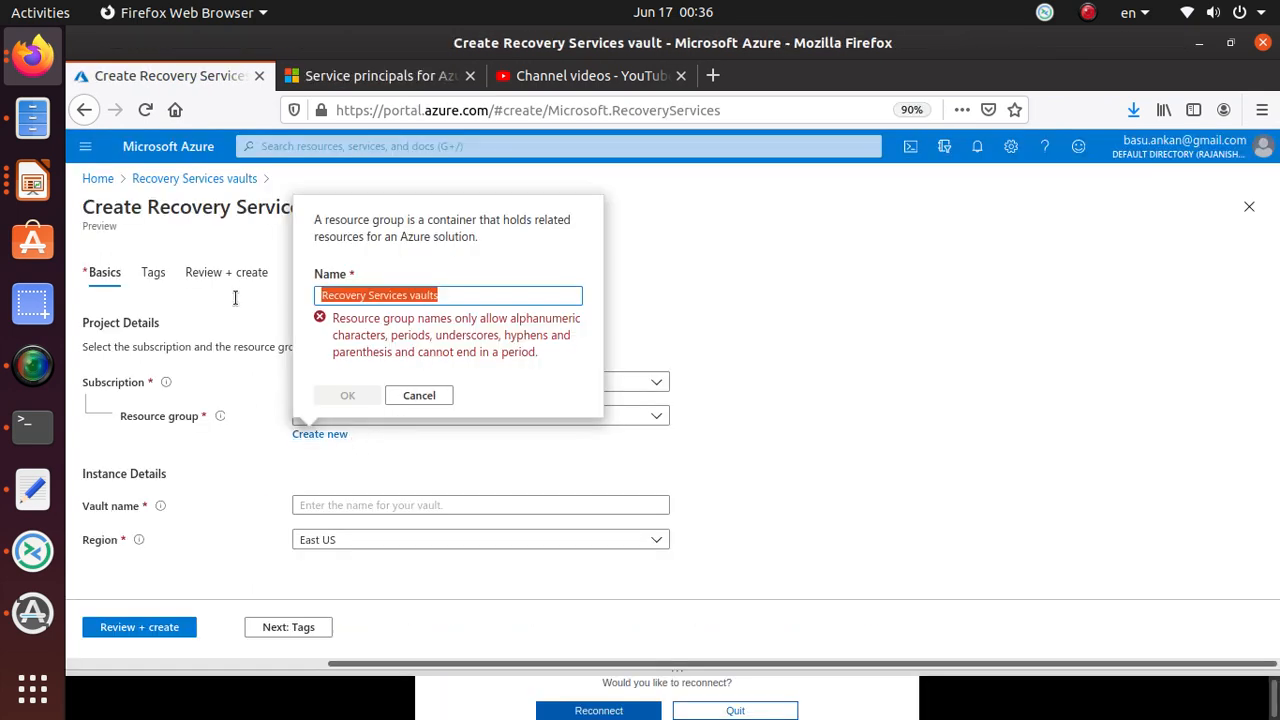
key(ctrl+v)
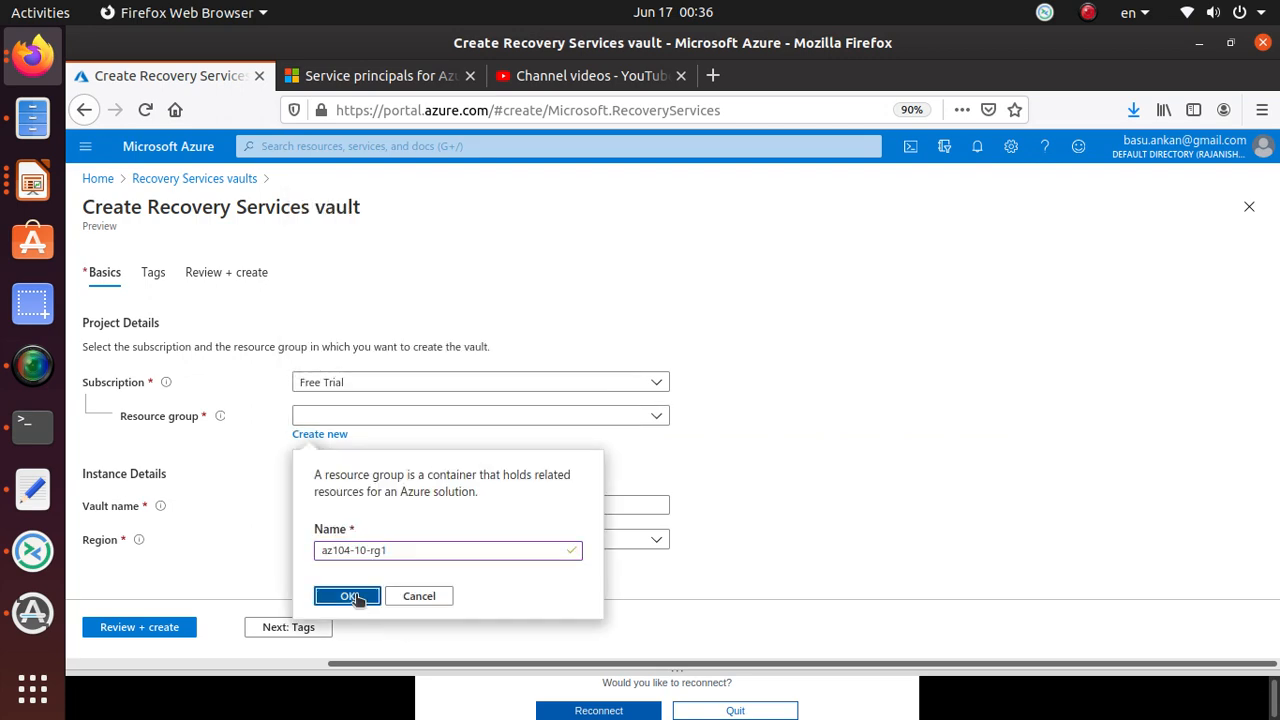
click(350, 595)
Copy the name az104-10-rsv1 from the lab guide and enter it as the vault name in the Azure portal.
key(alt+Tab)
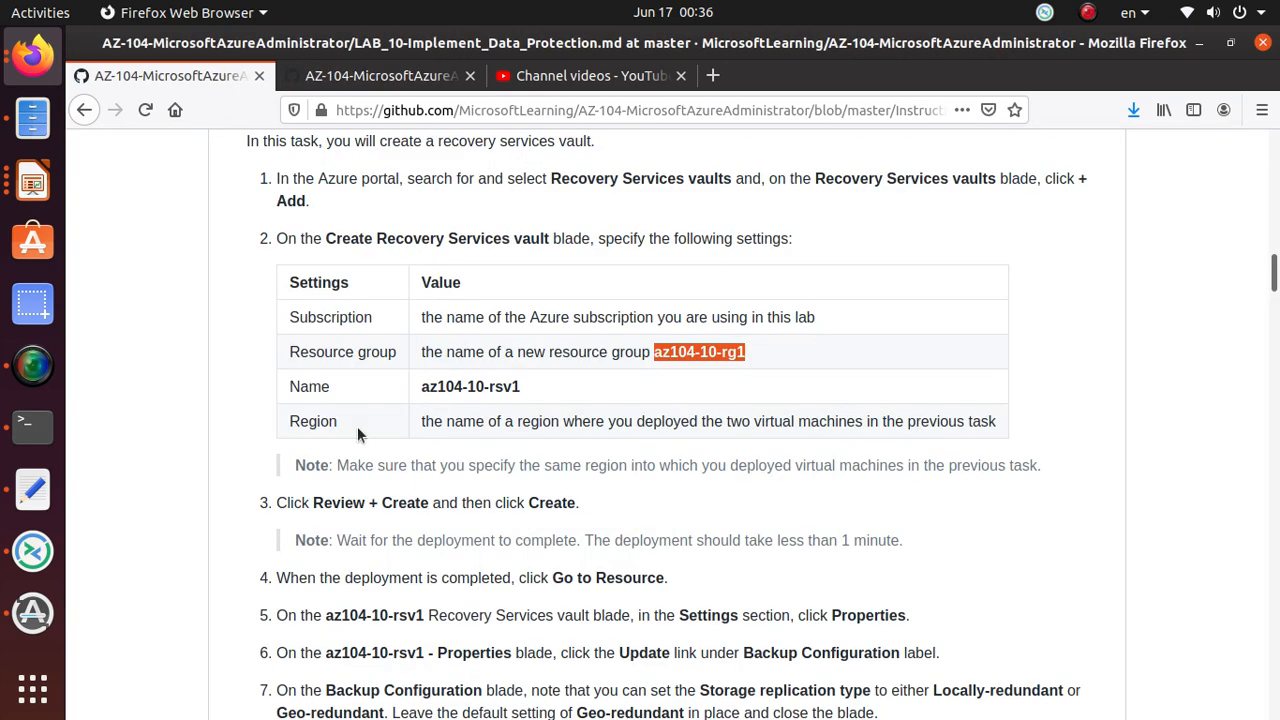
triple_click(469, 389)
right_click(469, 389)
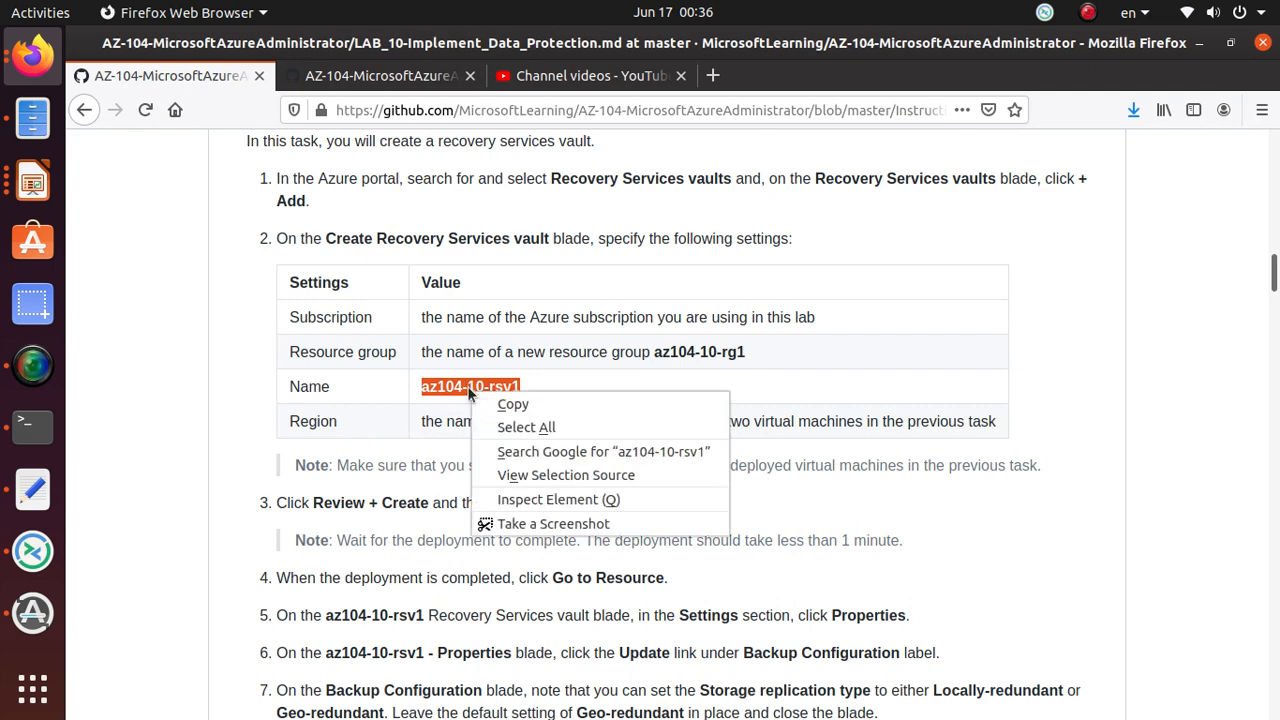
click(518, 406)
key(alt+Tab)
click(325, 505)
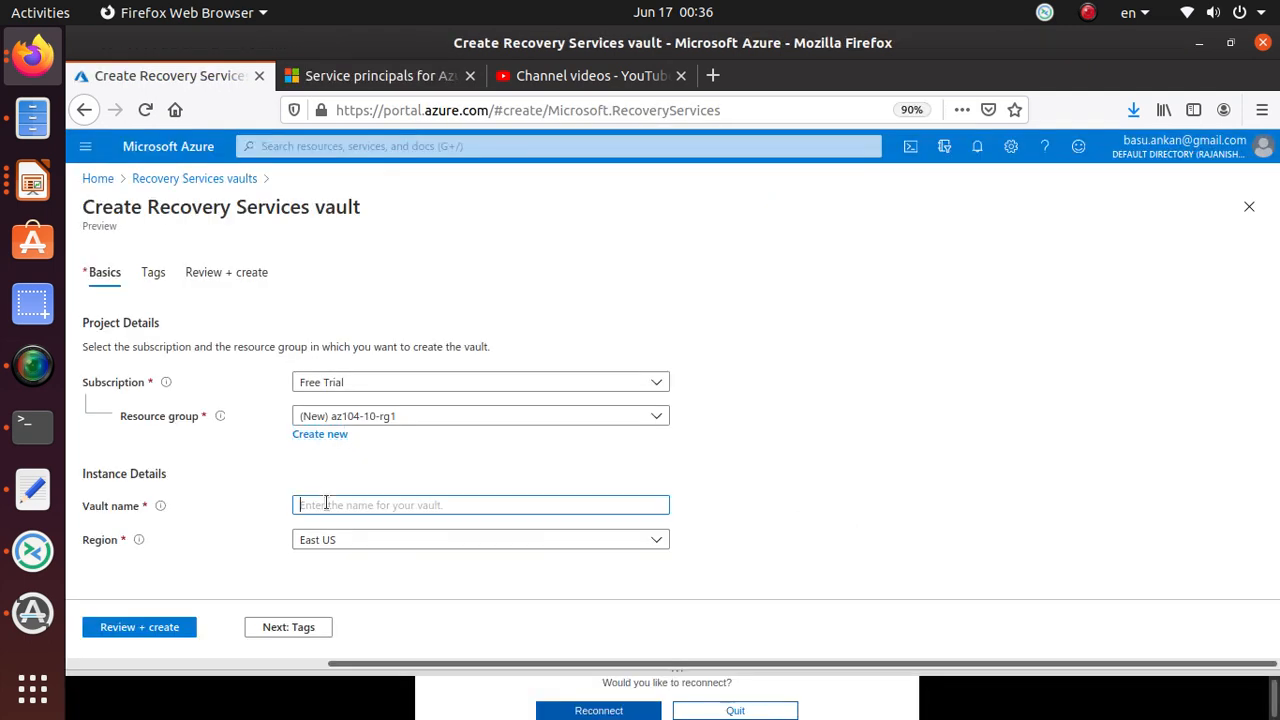
key(ctrl+v)
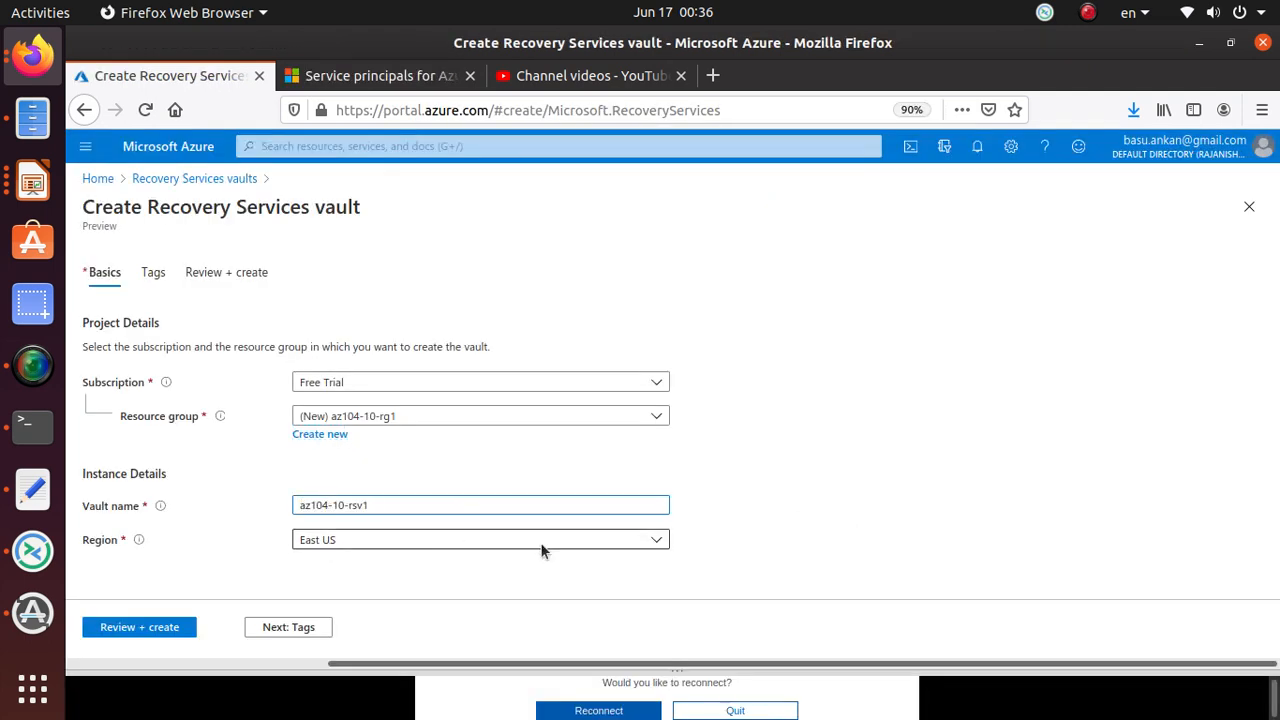
Check the lab guide's remaining vault creation instructions and bring up the new vault's review summary in the Azure portal.
key(alt+Tab)
scroll(345, 427, down, 2)
key(alt+Tab)
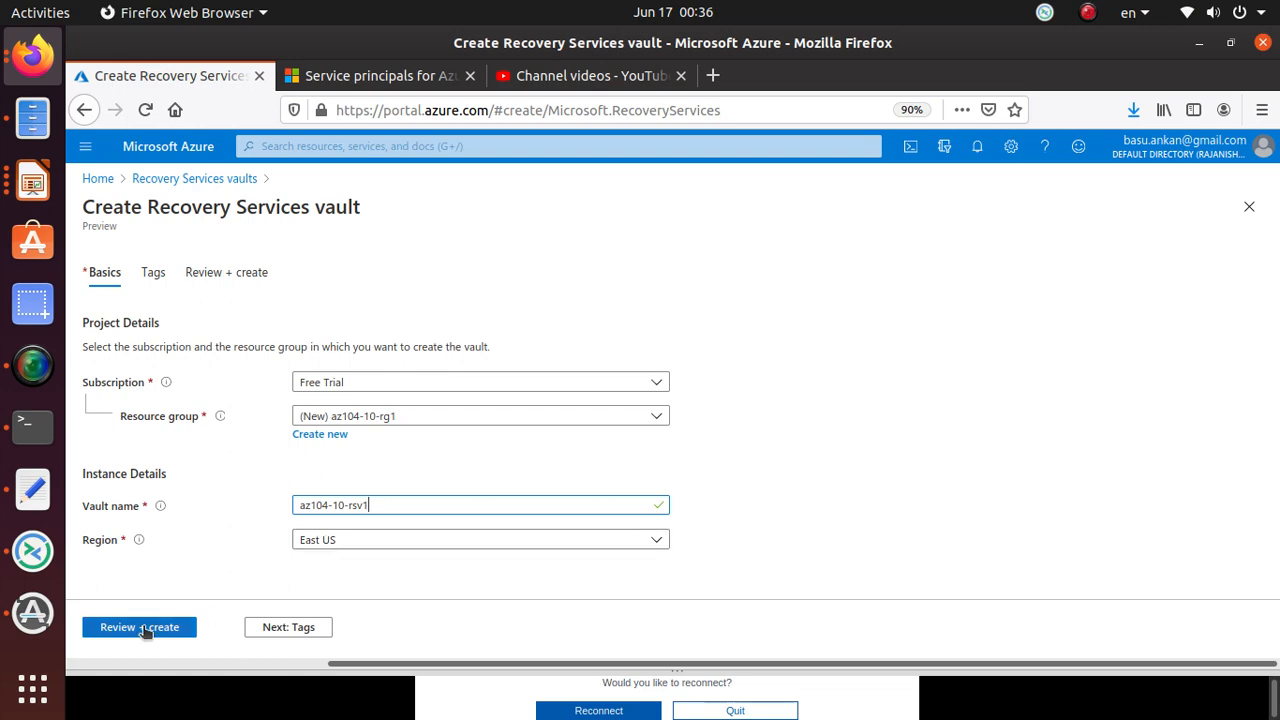
key(alt+Tab)
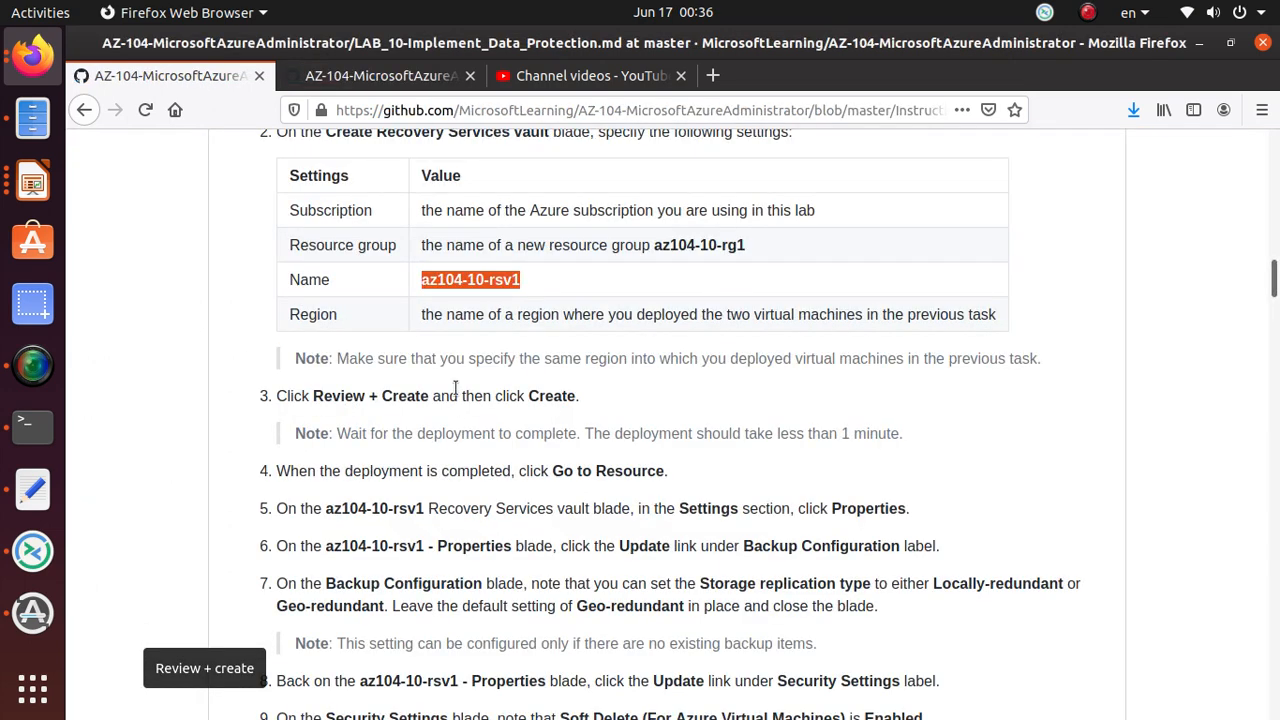
scroll(215, 218, down, 2)
key(alt+Tab)
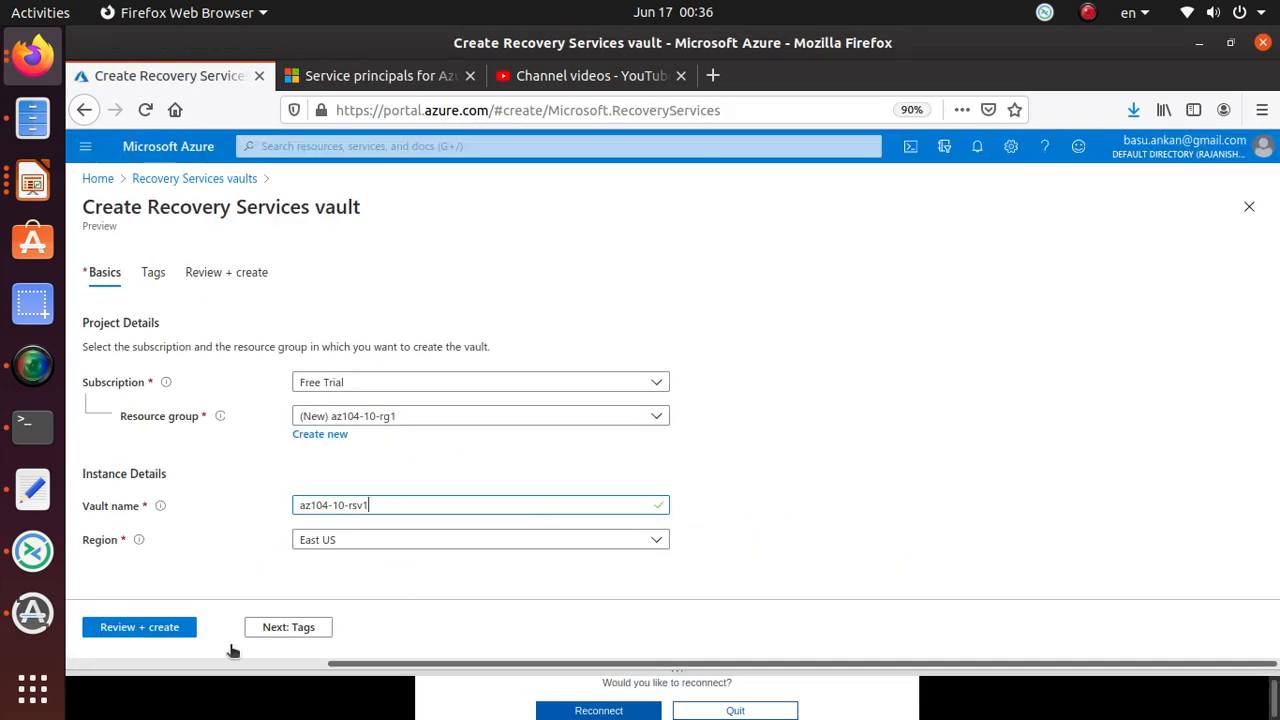
click(164, 630)
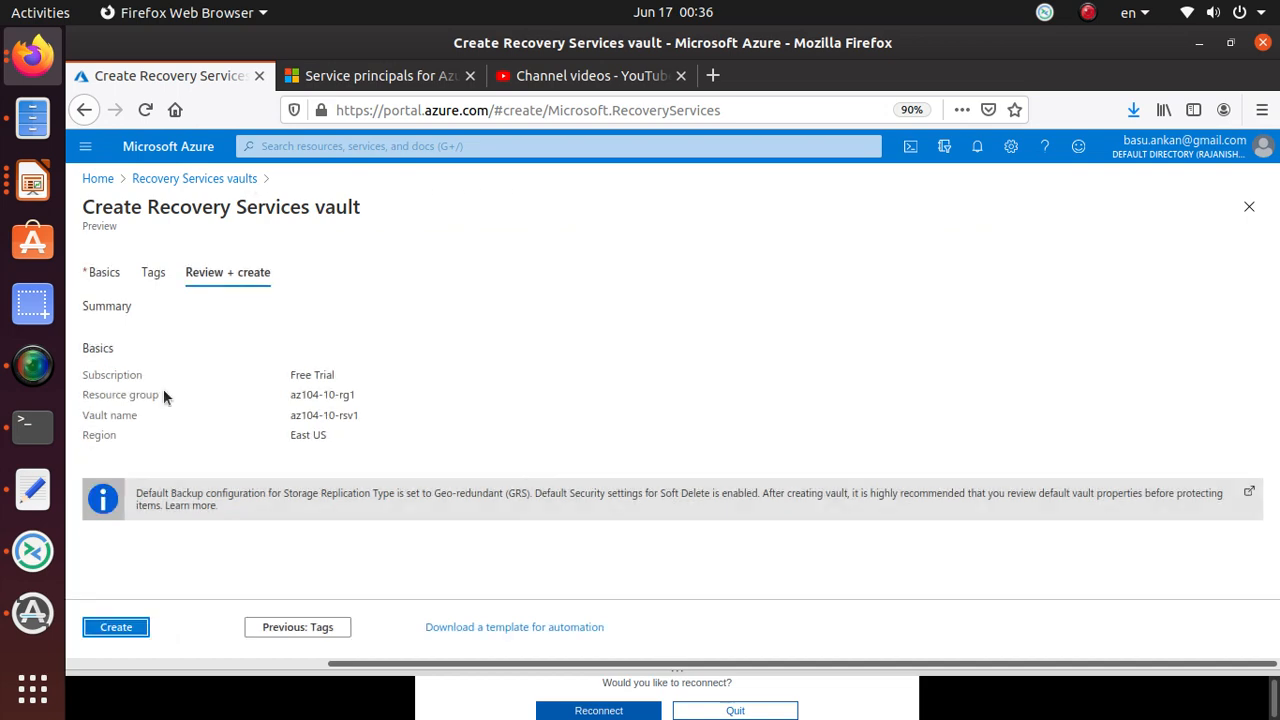
key(alt+Tab)
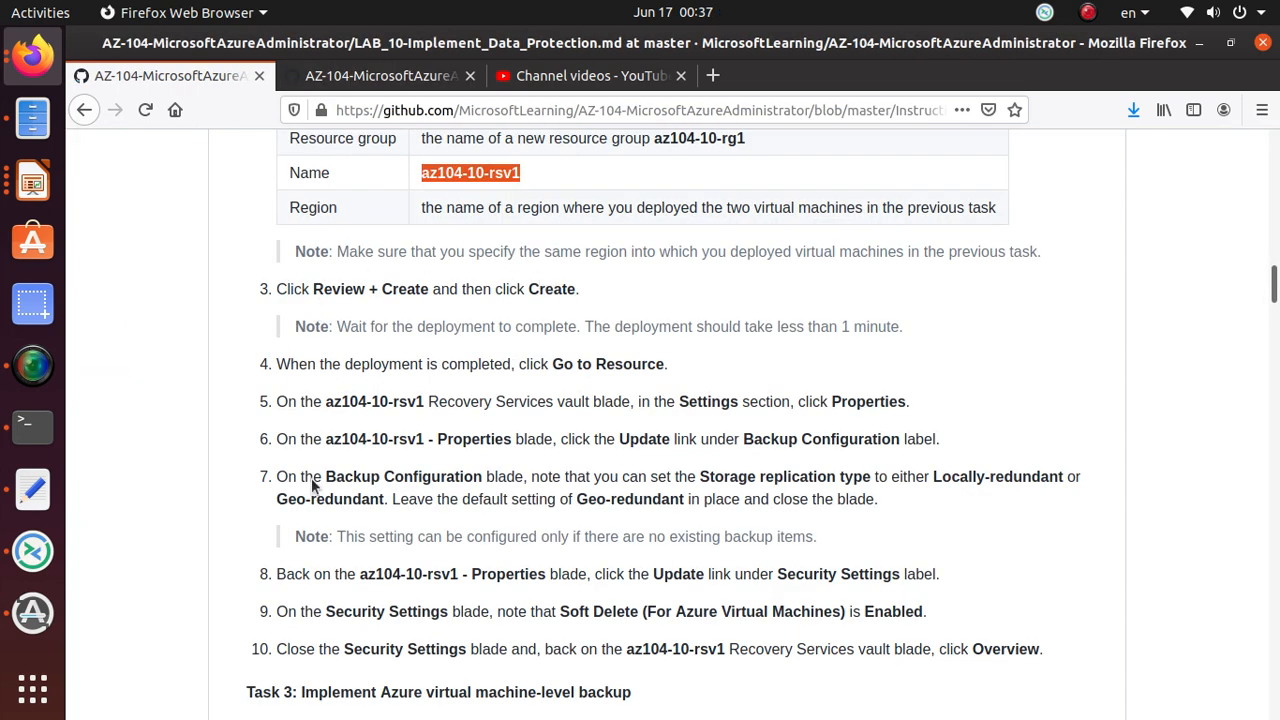
key(alt+Tab)
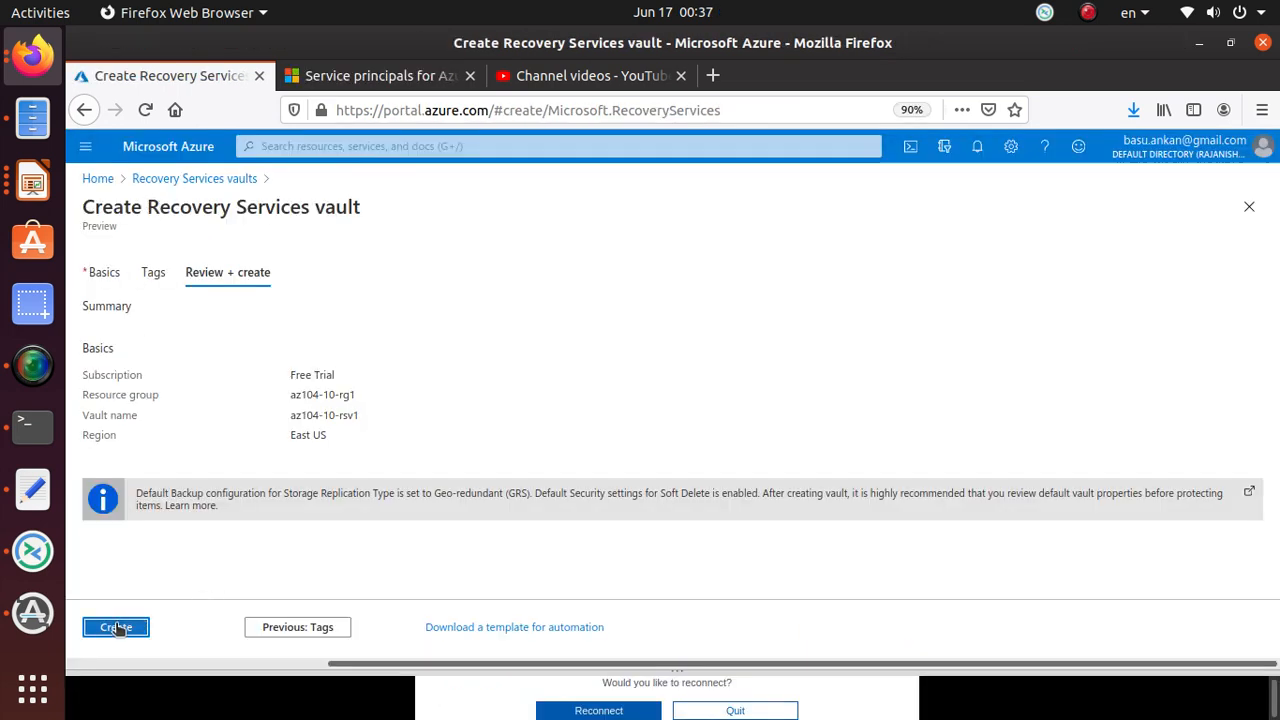
Create the reviewed Recovery Services vault and check the lab guide's instructions for opening the deployed resource and its Properties.
drag(94, 243, 293, 252)
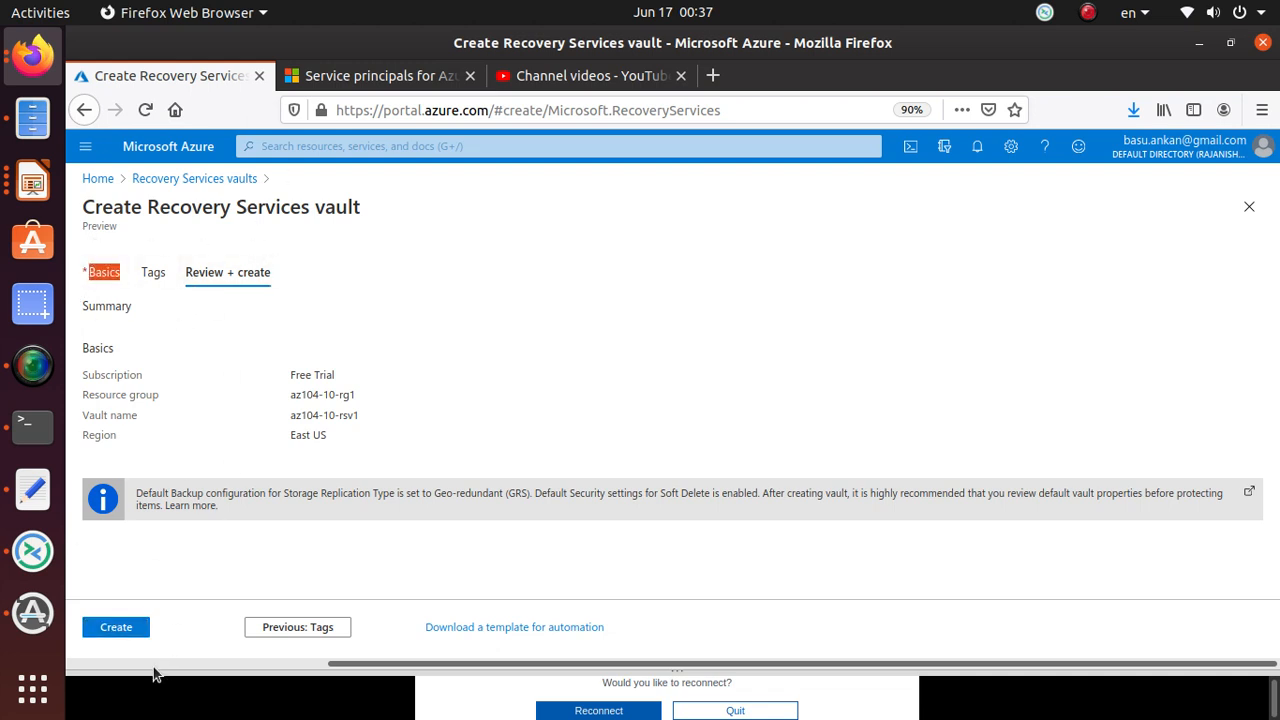
click(116, 627)
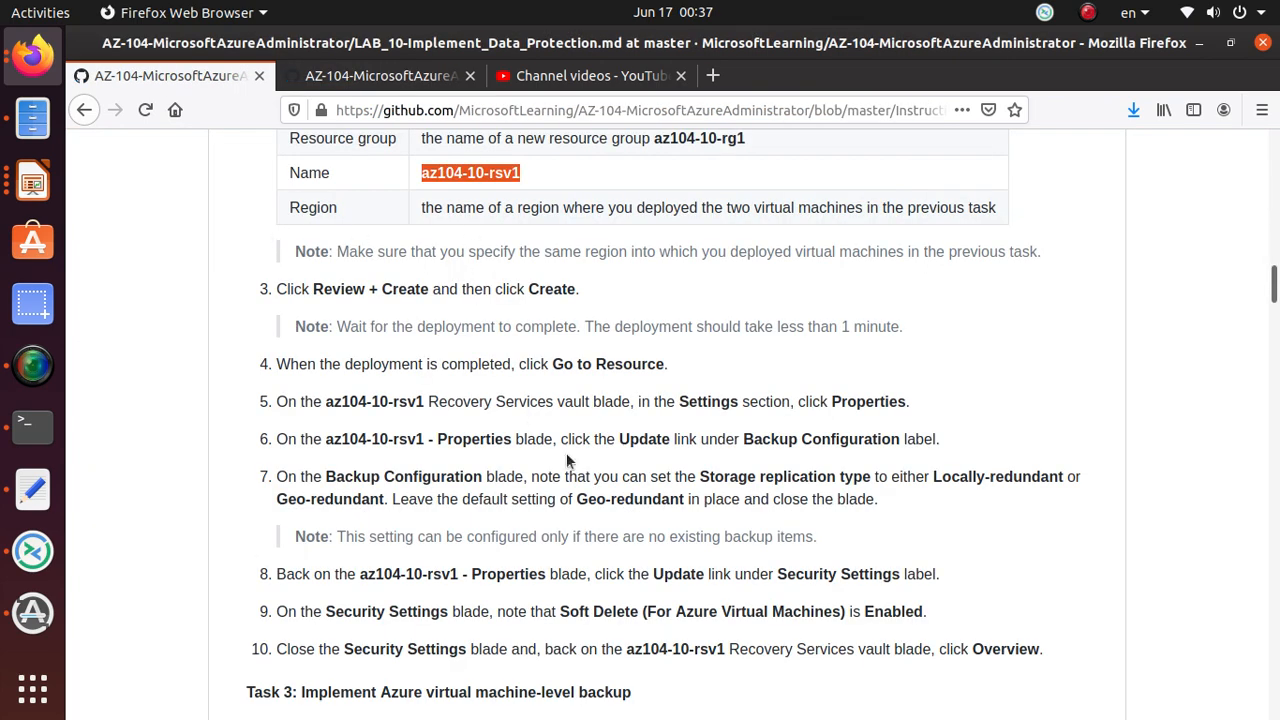
drag(276, 366, 686, 376)
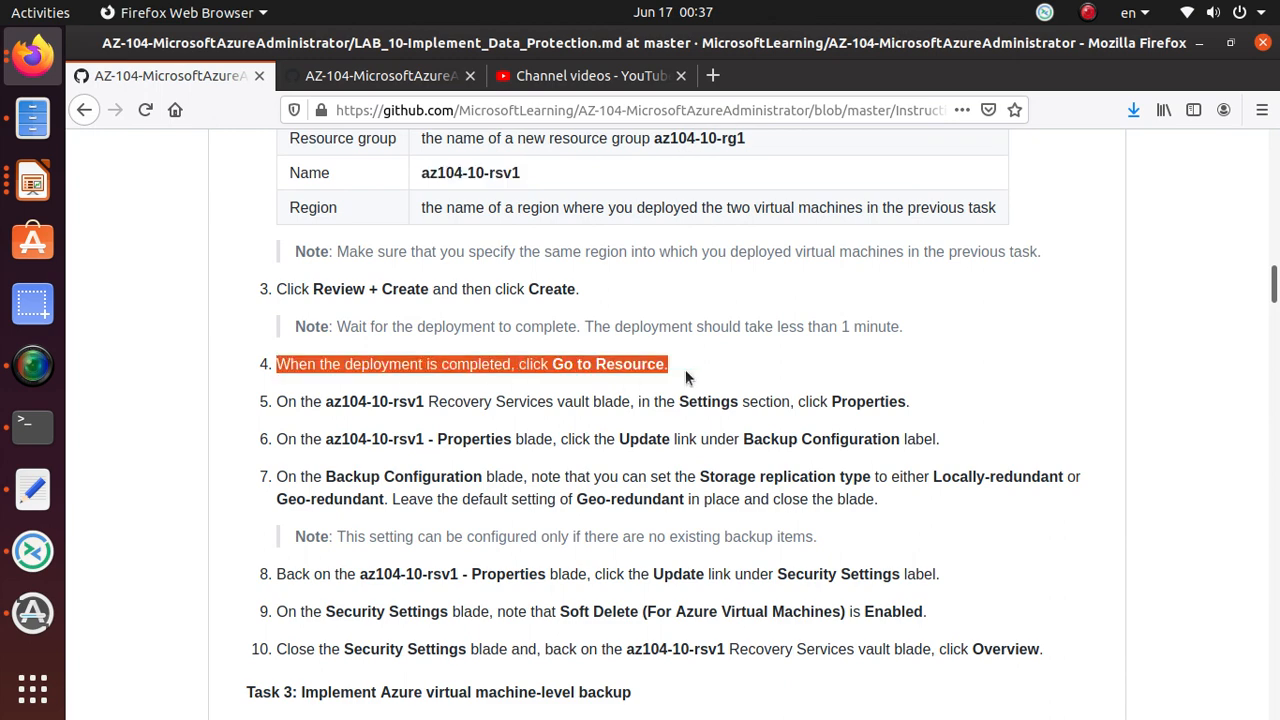
click(651, 364)
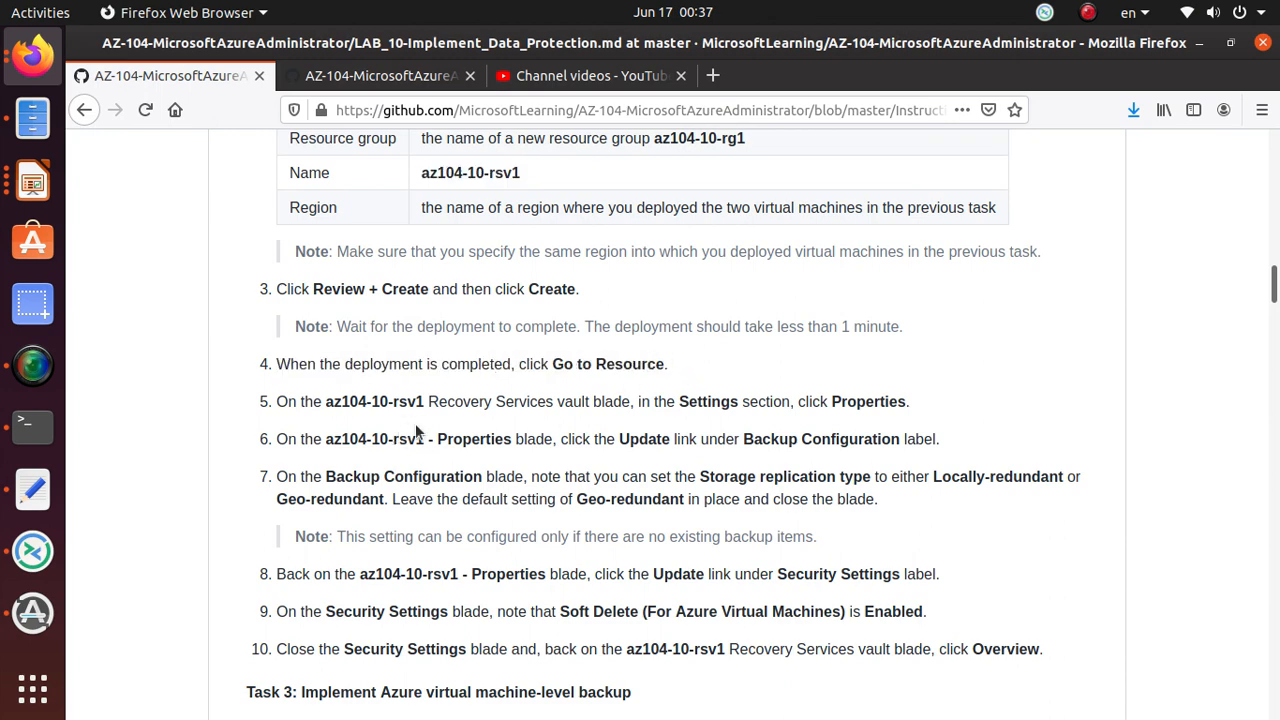
drag(422, 402, 304, 403)
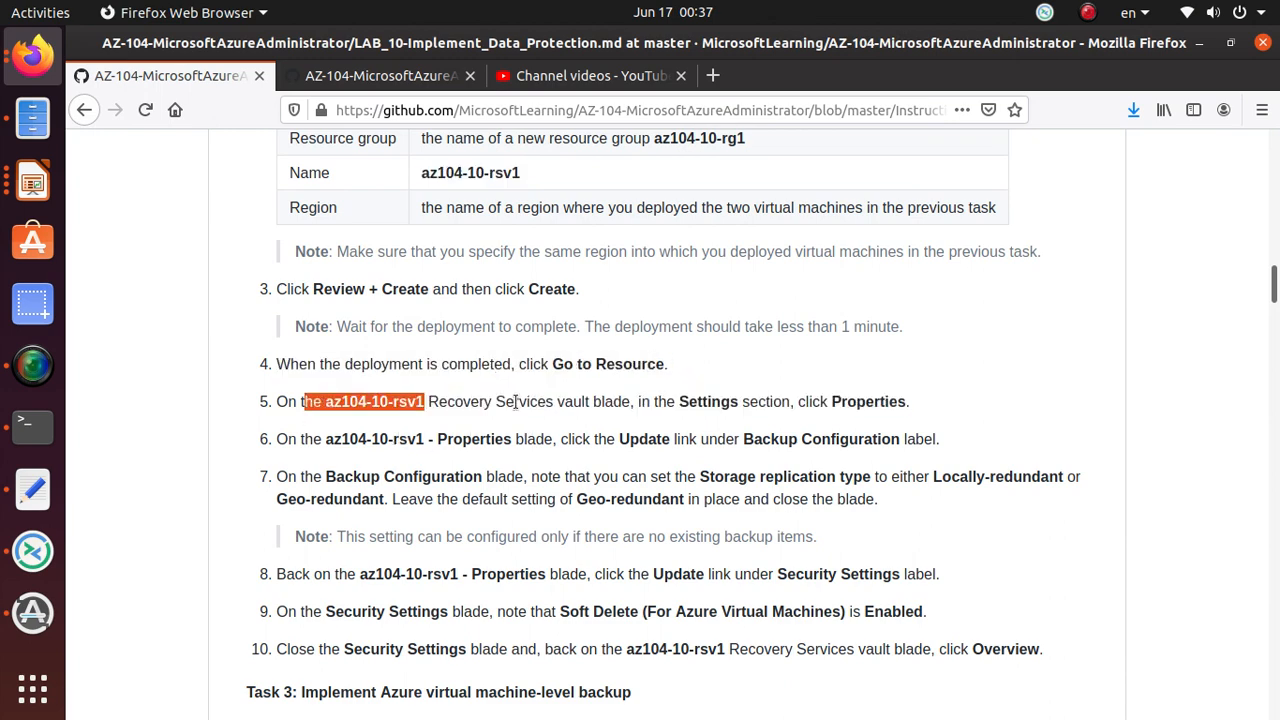
double_click(870, 404)
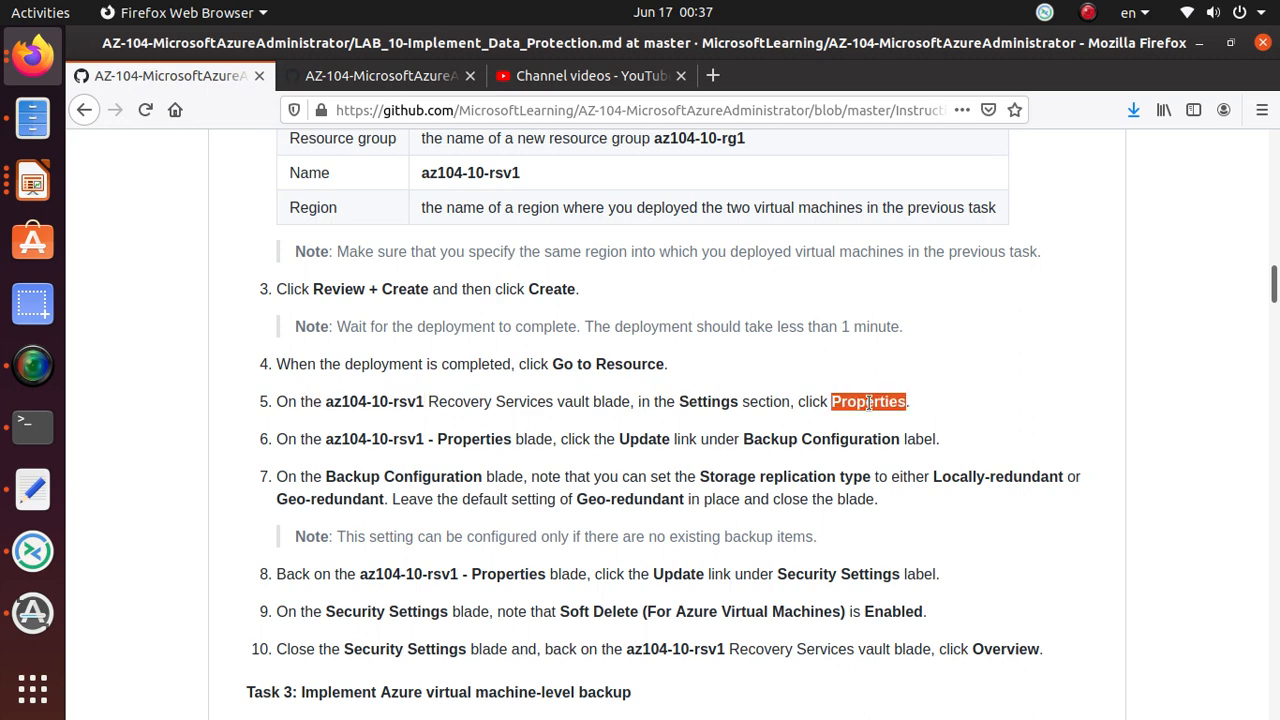
Return to the Azure portal, go to the deployed az104-10-rsv1 vault and open its Properties page.
key(alt+Tab)
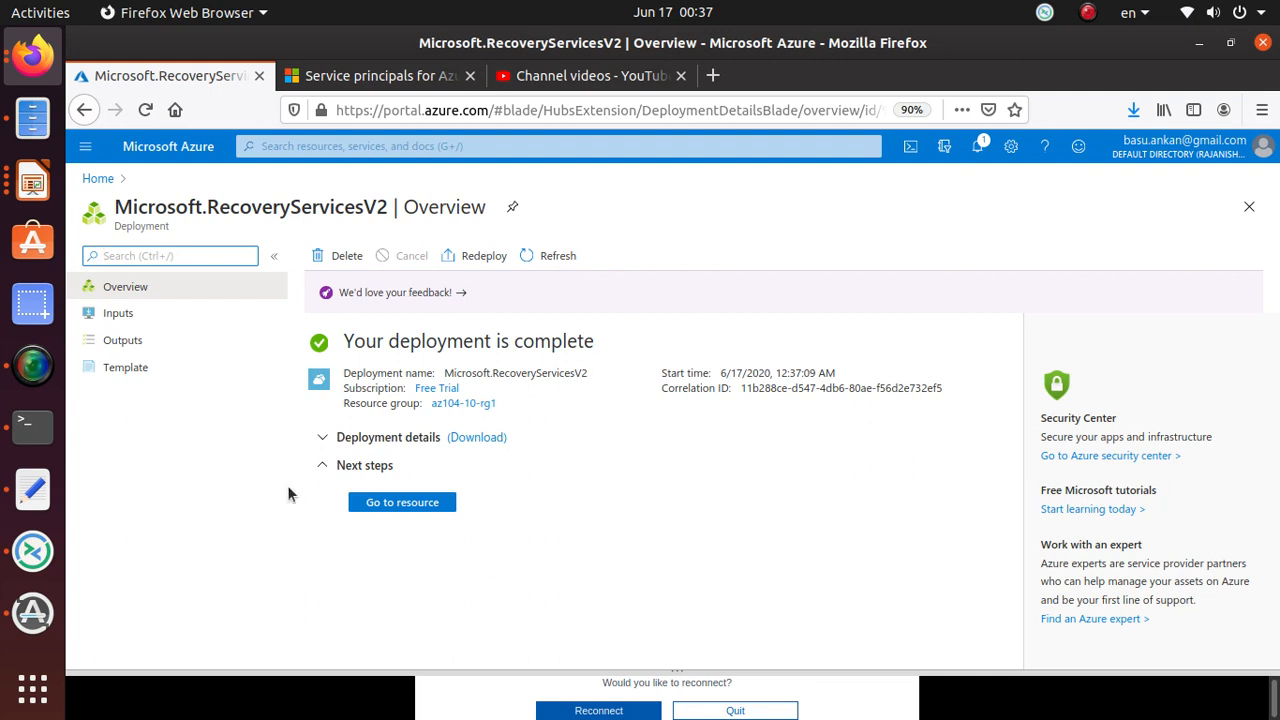
click(432, 505)
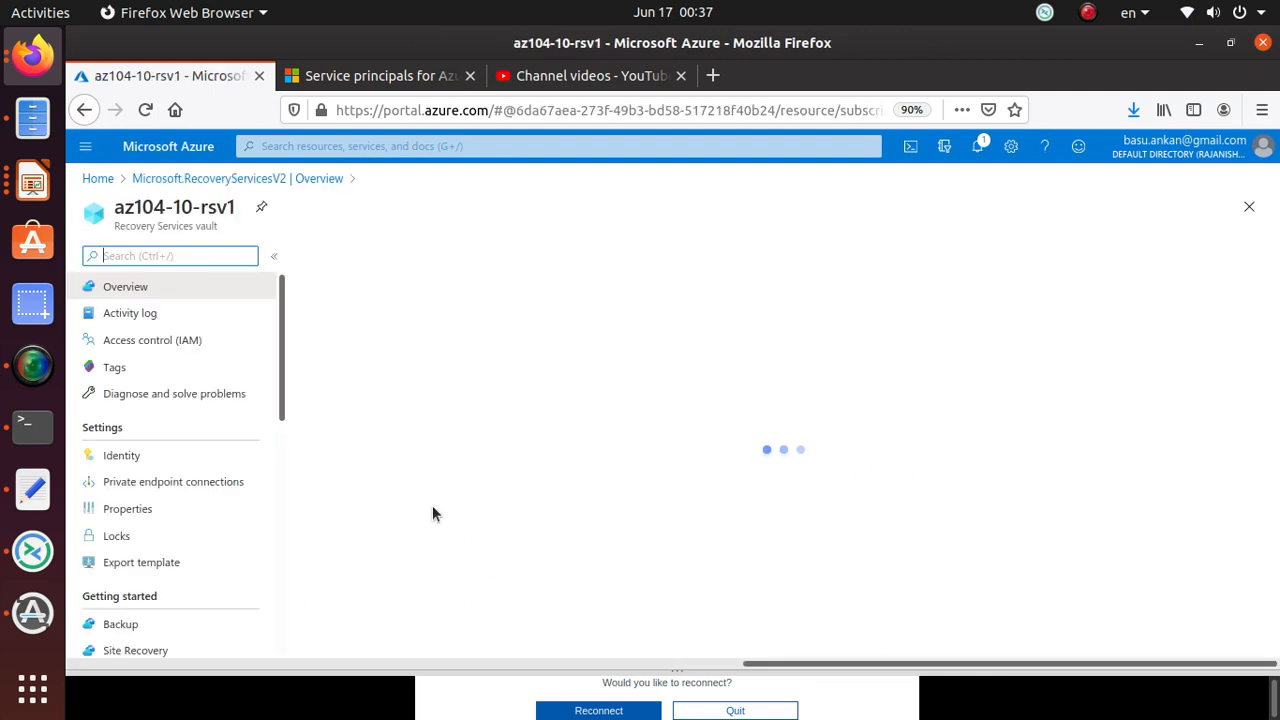
double_click(118, 427)
drag(137, 511, 147, 525)
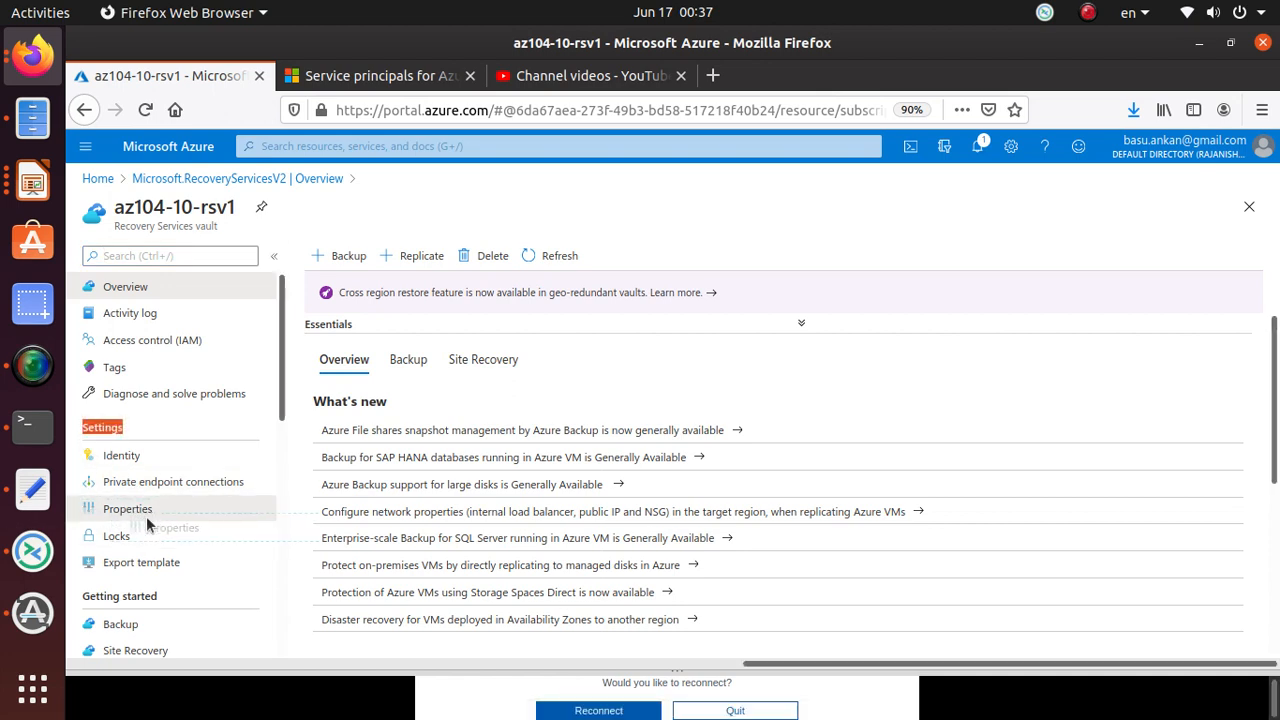
click(152, 514)
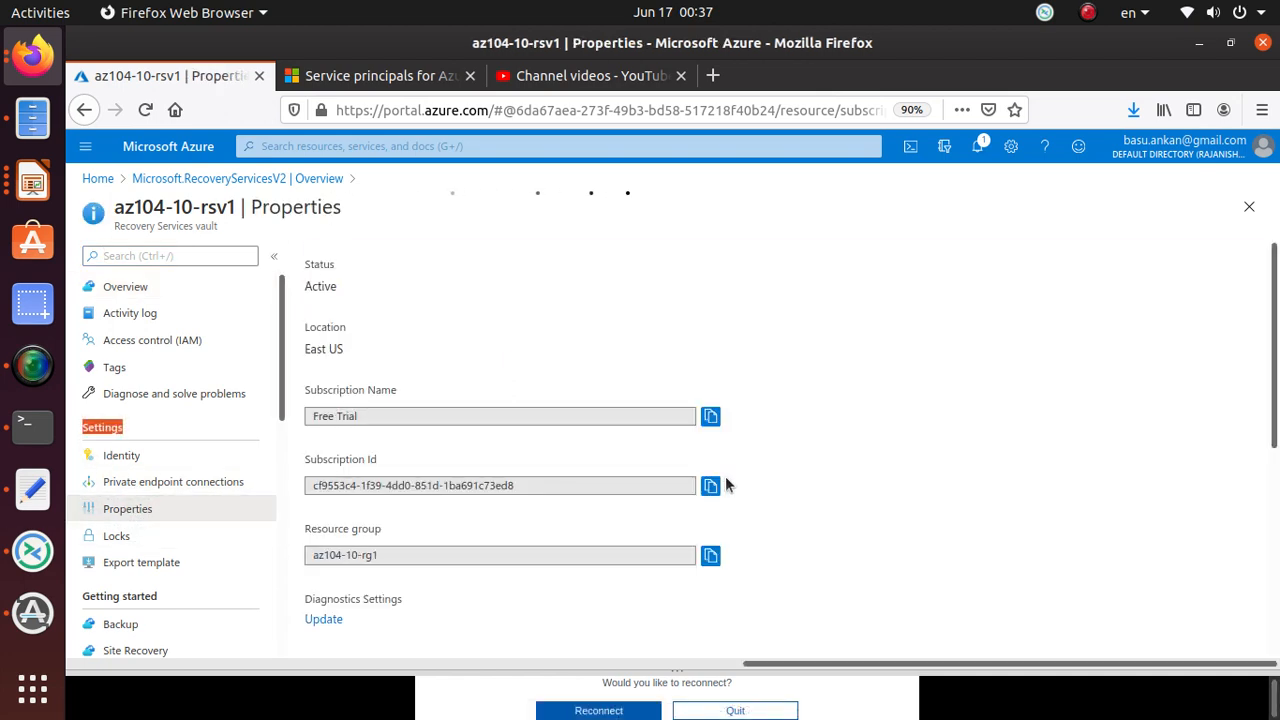
Check the Backup Configuration instruction in the lab guide and open the vault's Backup Configuration settings for updating.
key(alt+Tab)
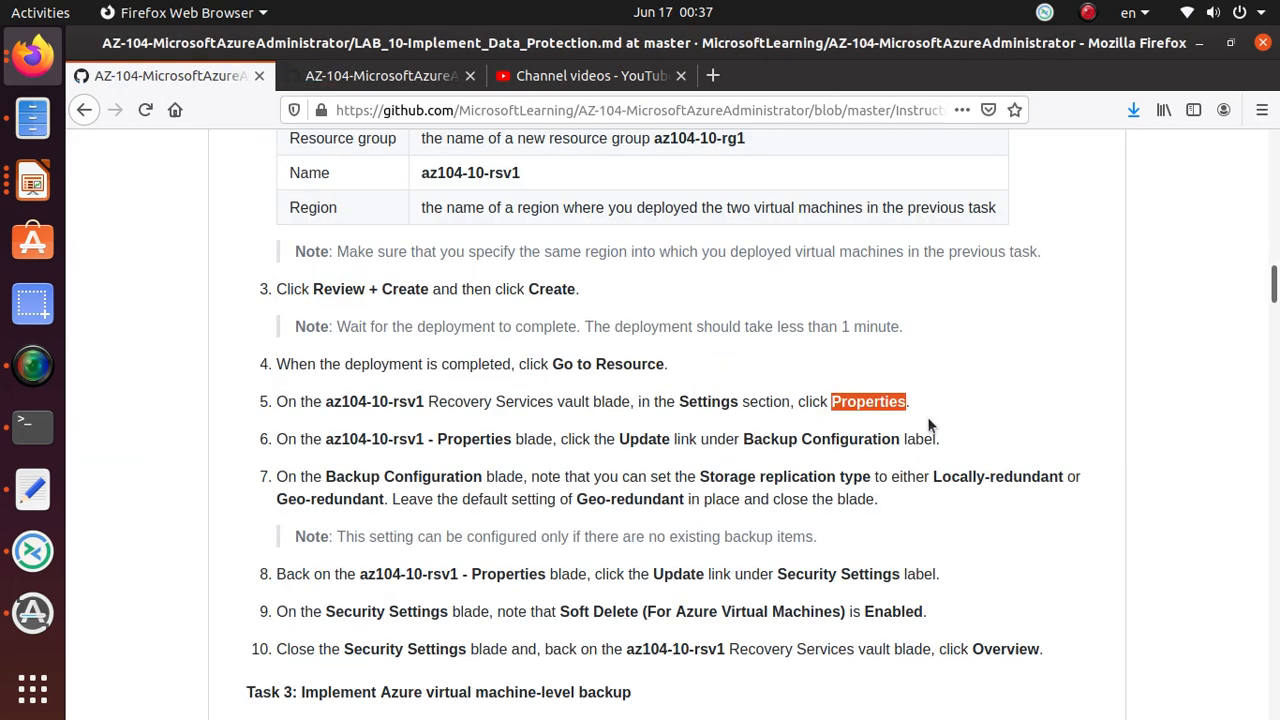
click(565, 443)
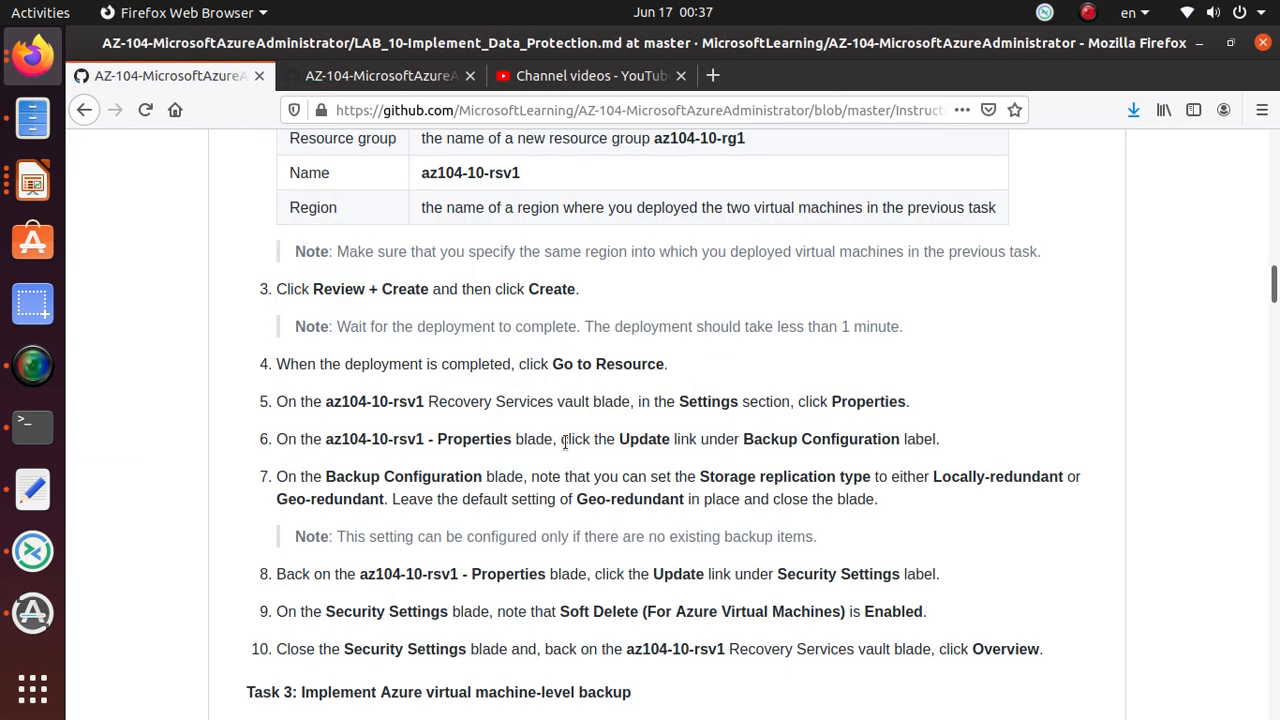
drag(565, 443, 927, 441)
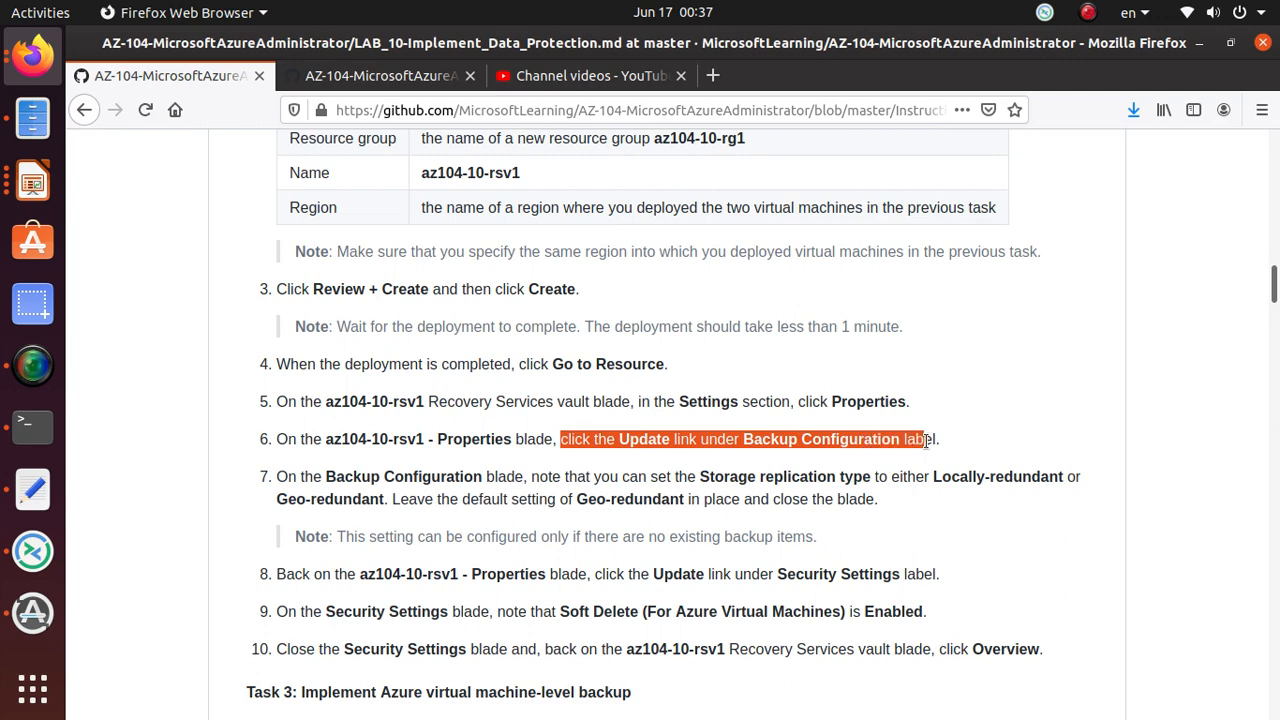
key(alt+Tab)
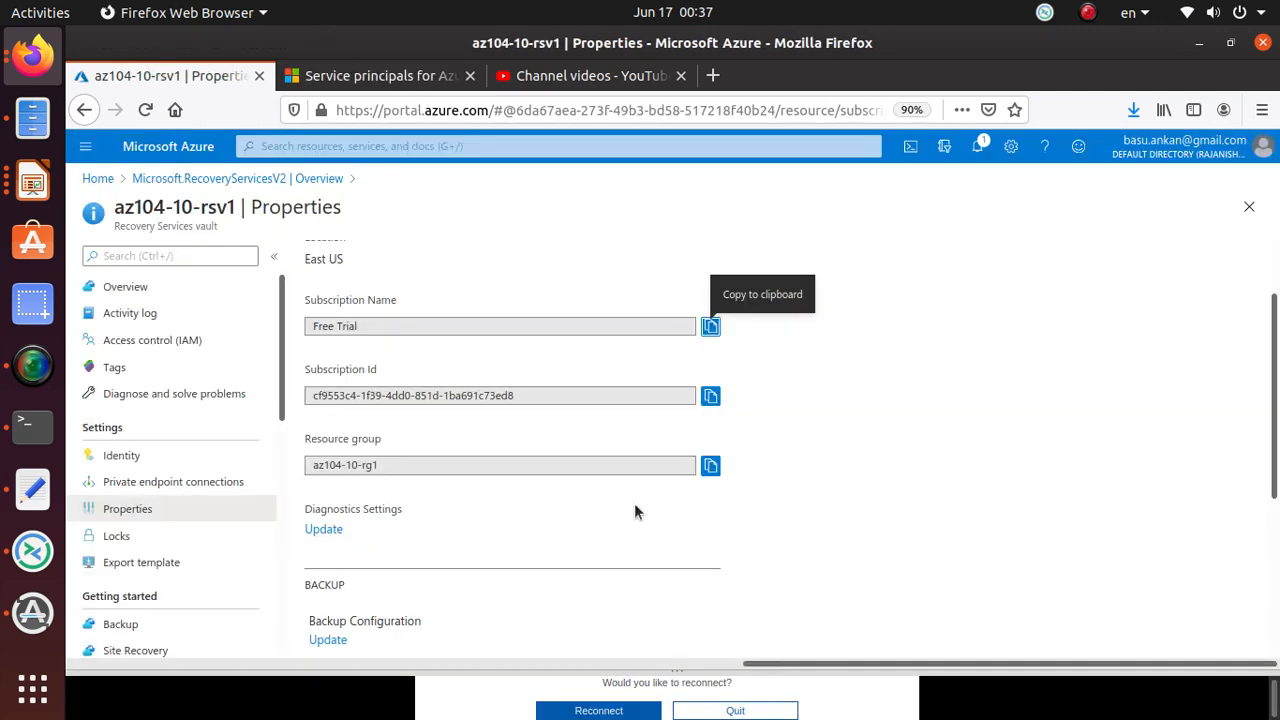
scroll(391, 580, down, 2)
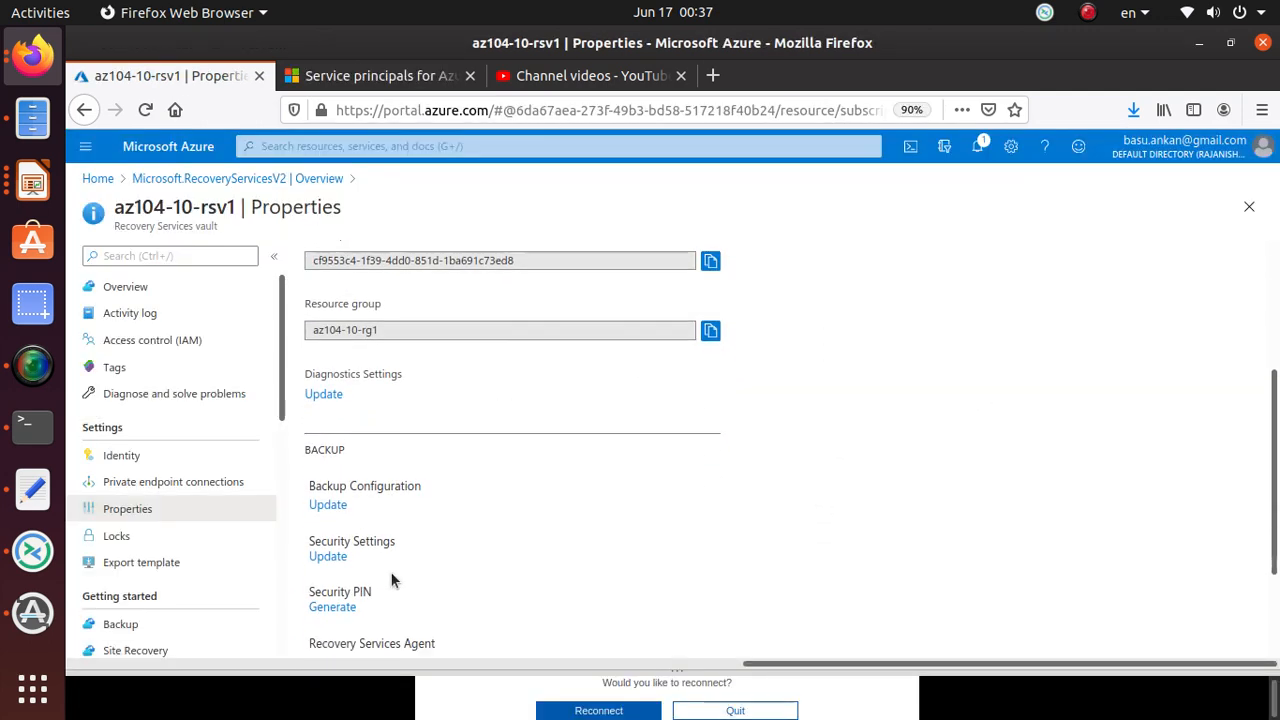
click(328, 505)
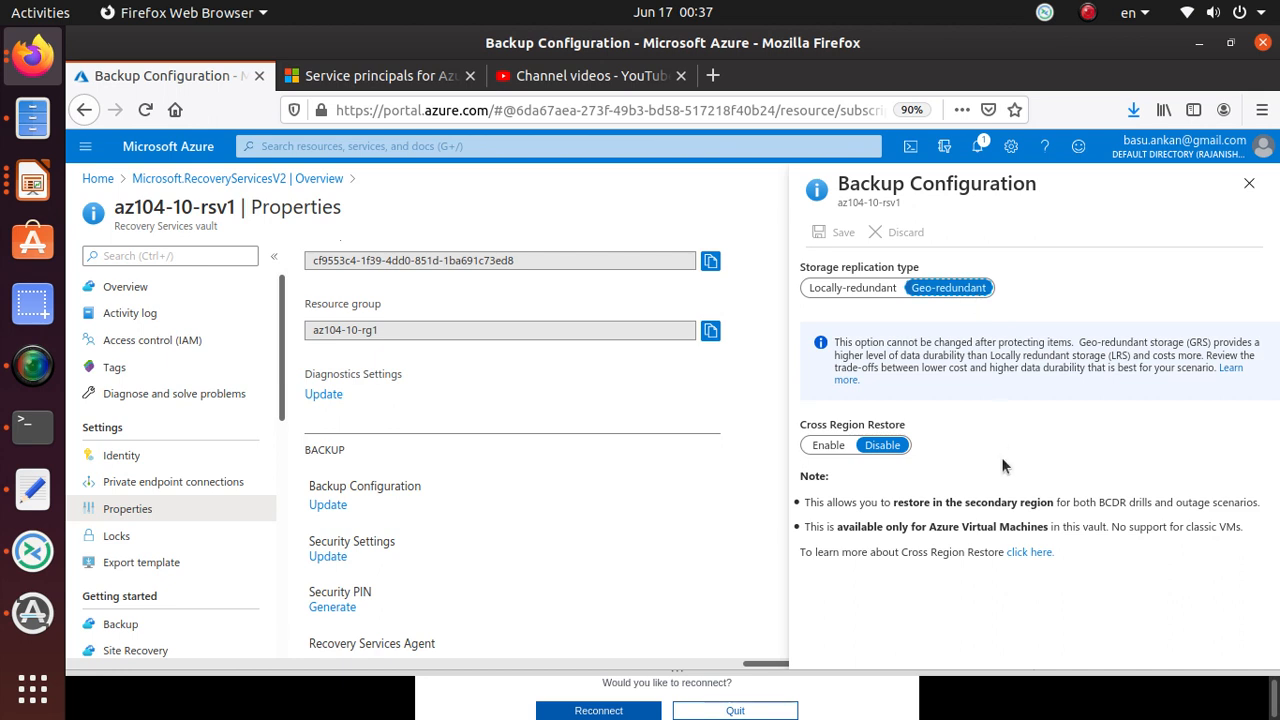
Read the note about the storage replication type, open its linked documentation page and close that page again.
drag(838, 350, 993, 386)
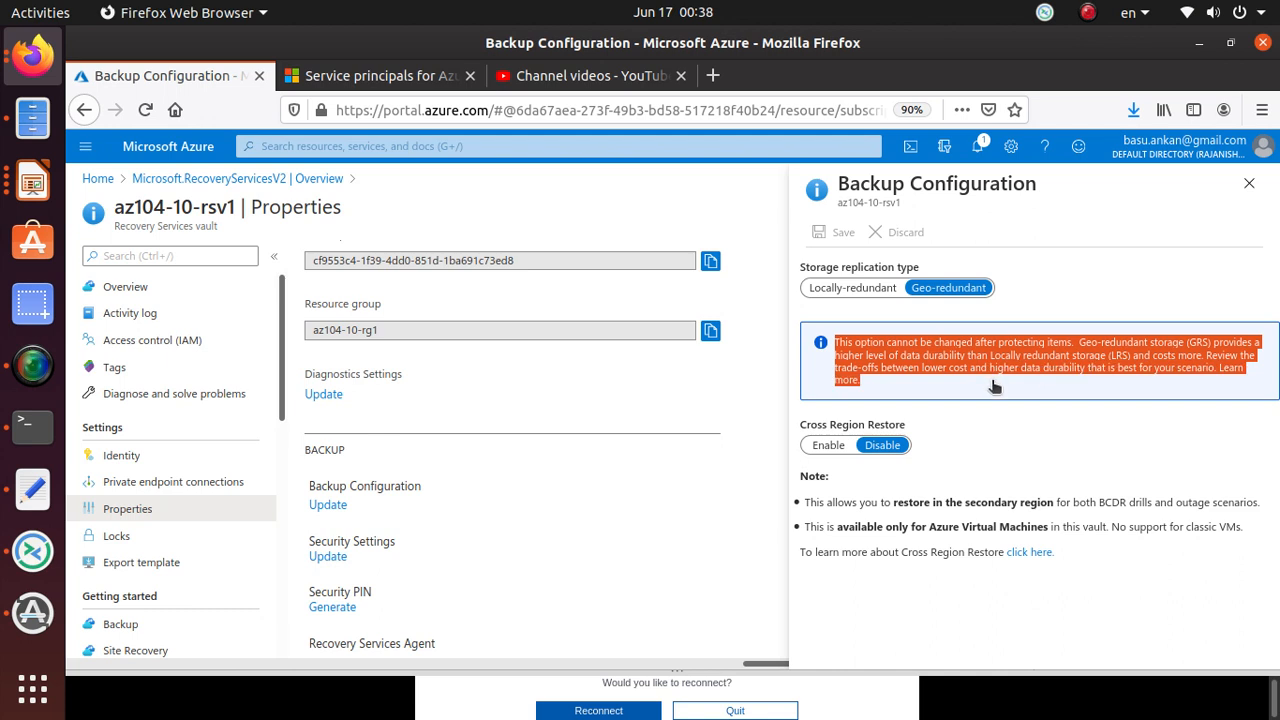
click(993, 384)
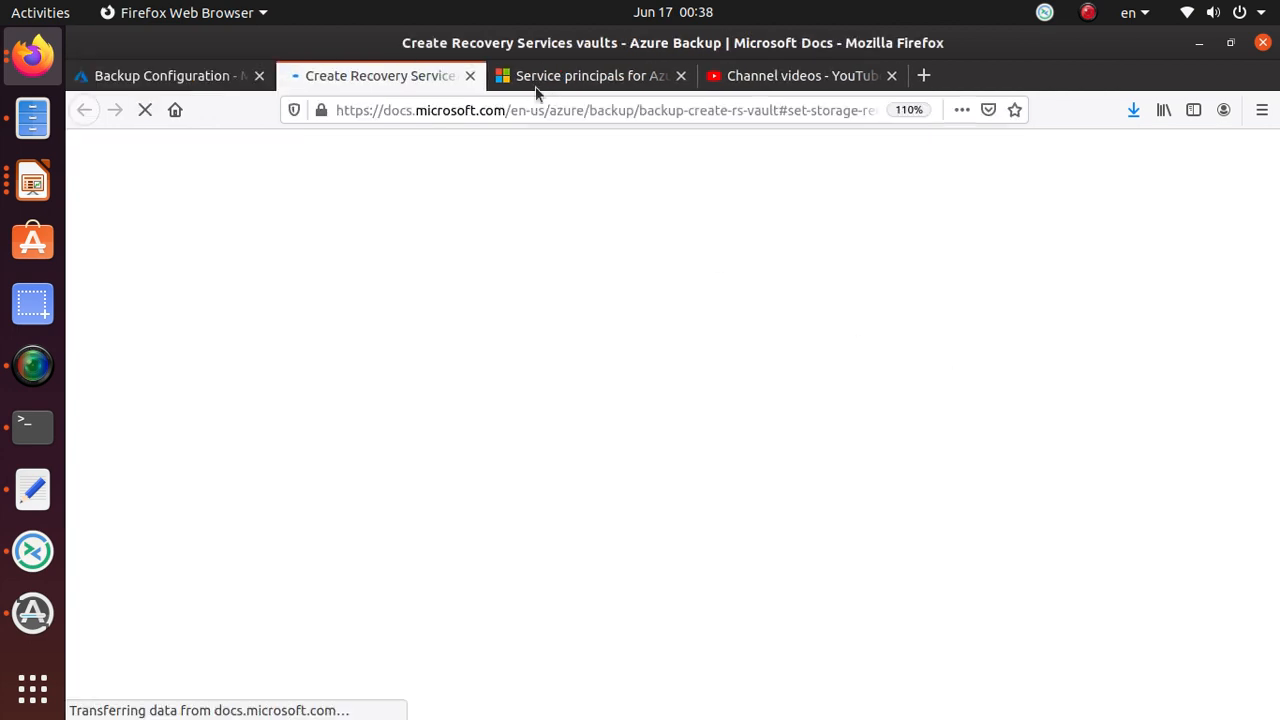
click(471, 75)
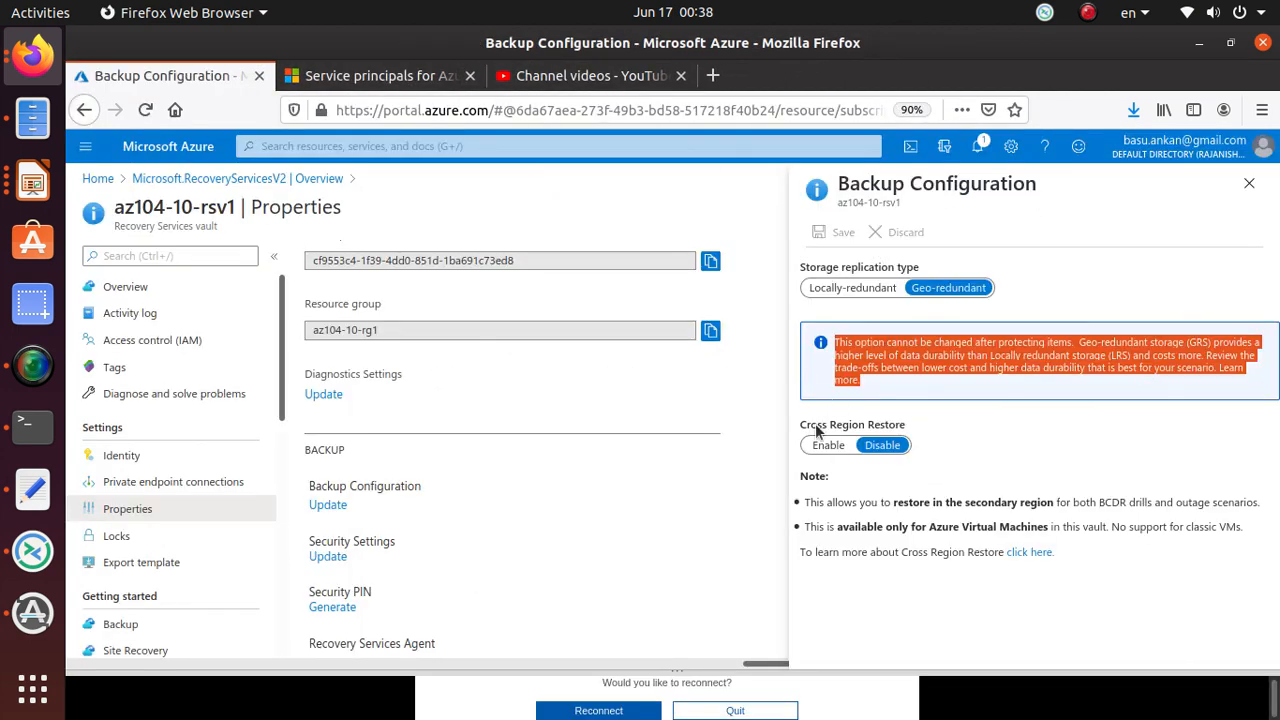
Check in the lab guide which storage replication type to keep, and return to the Backup Configuration settings.
key(alt+Tab)
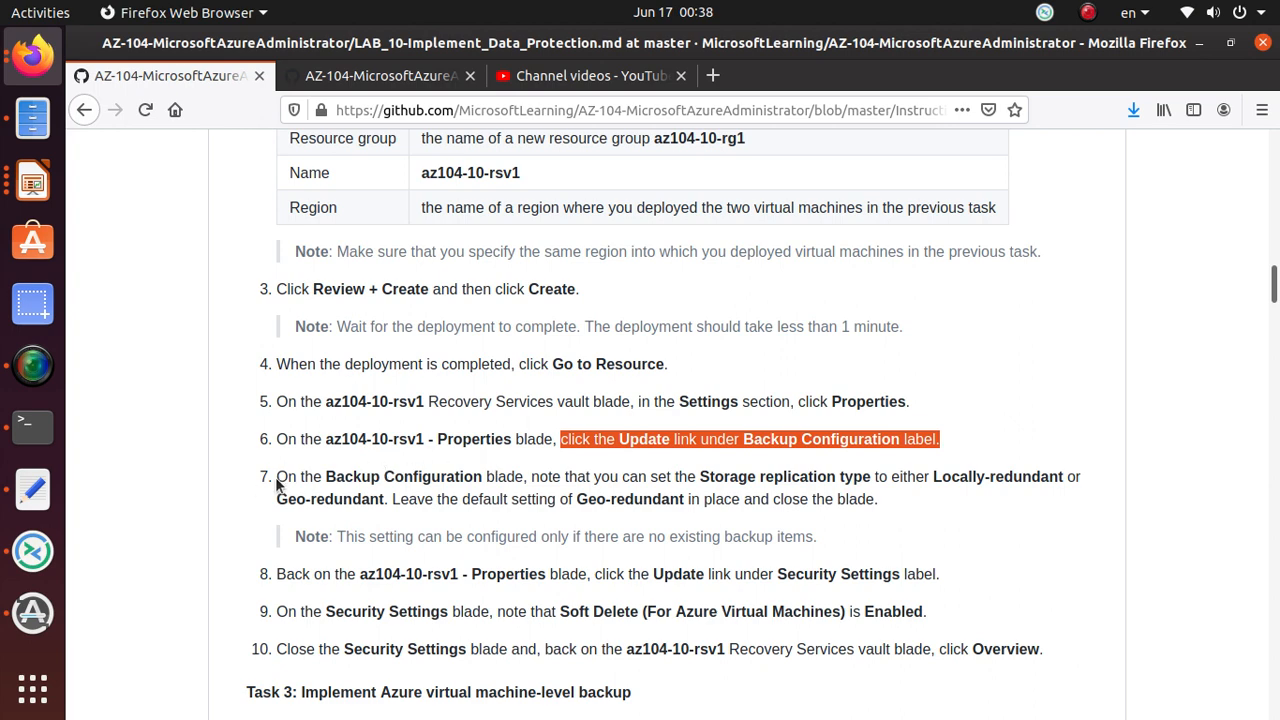
drag(703, 477, 1068, 477)
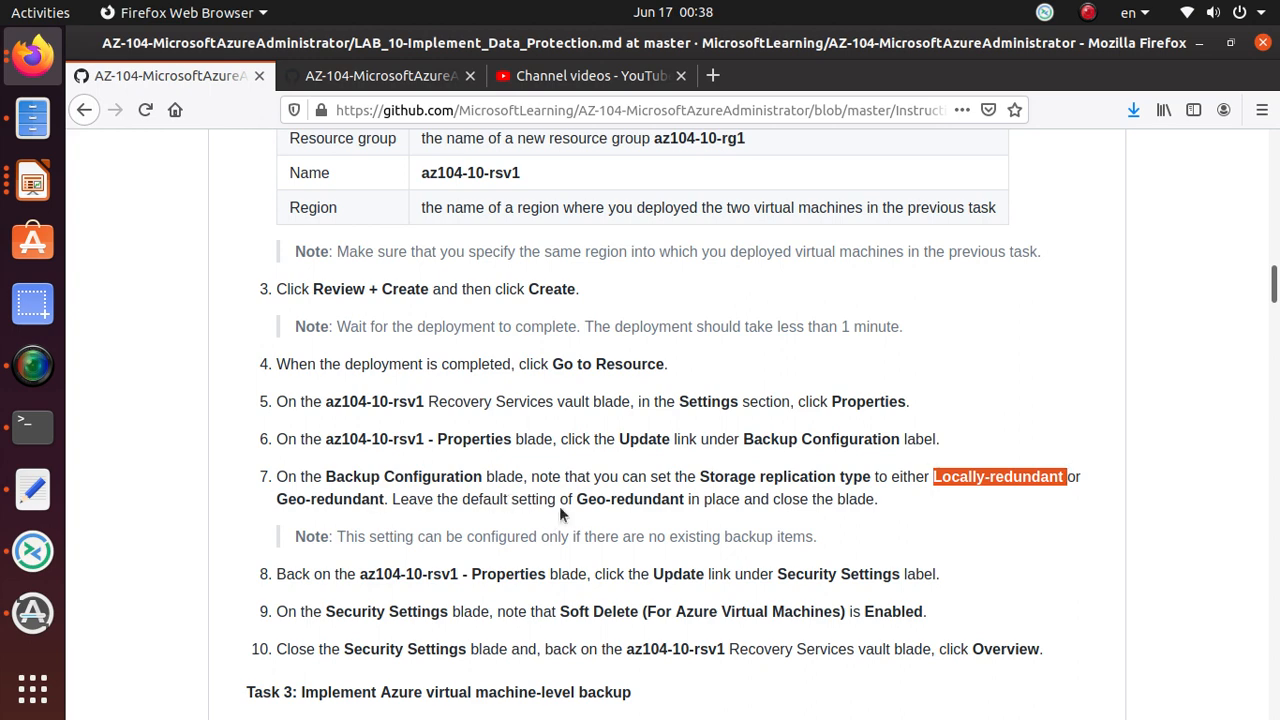
drag(587, 499, 755, 513)
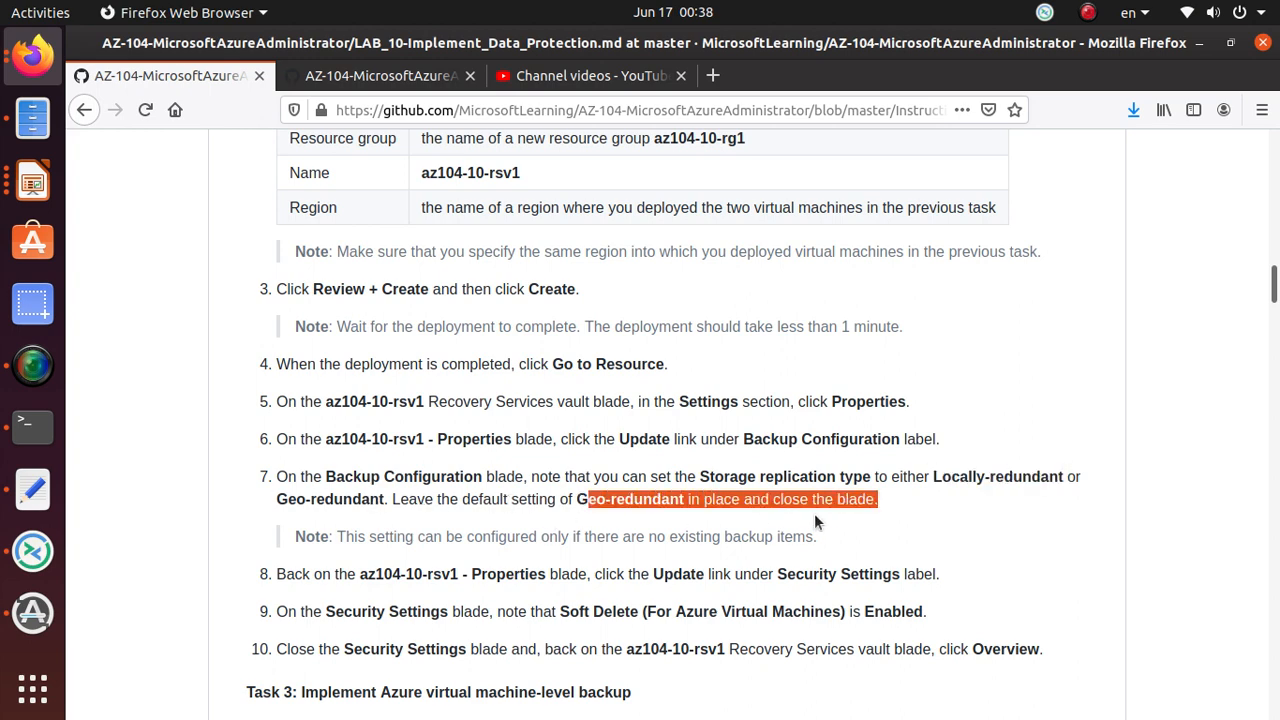
key(alt+Tab)
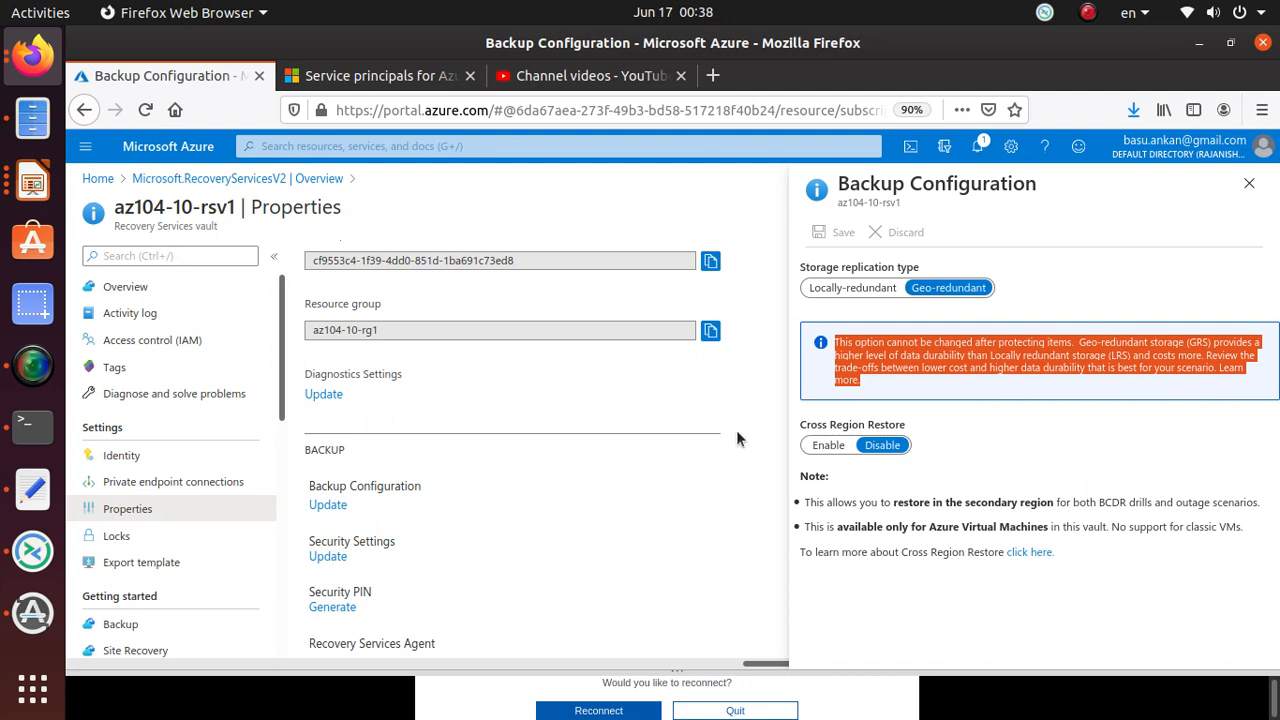
Try the Locally-redundant storage replication type and return the selection to Geo-redundant.
click(1033, 428)
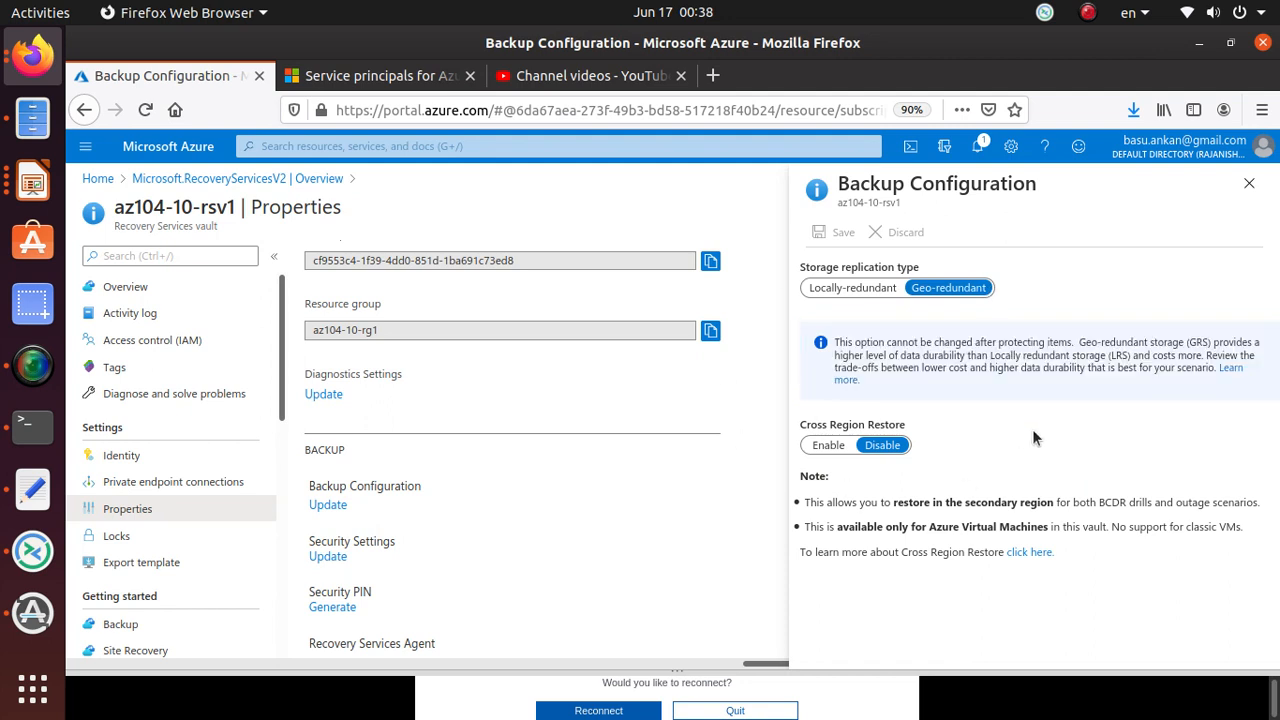
click(888, 289)
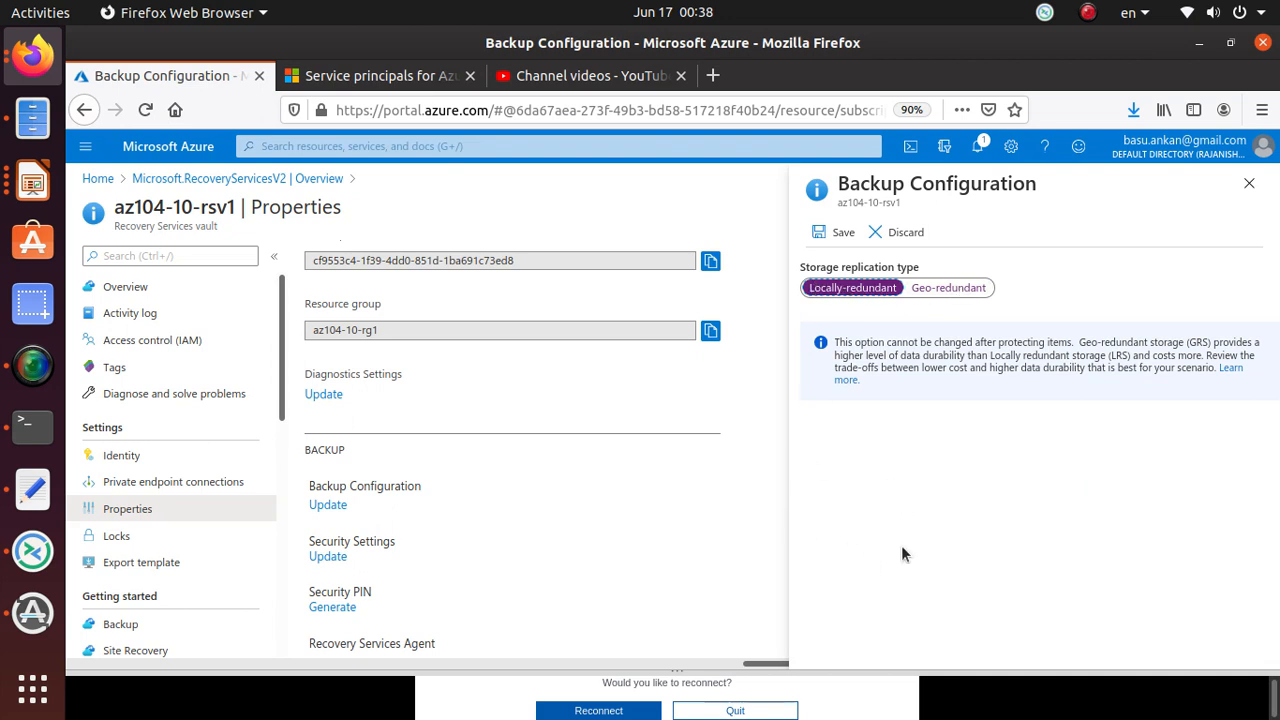
click(955, 289)
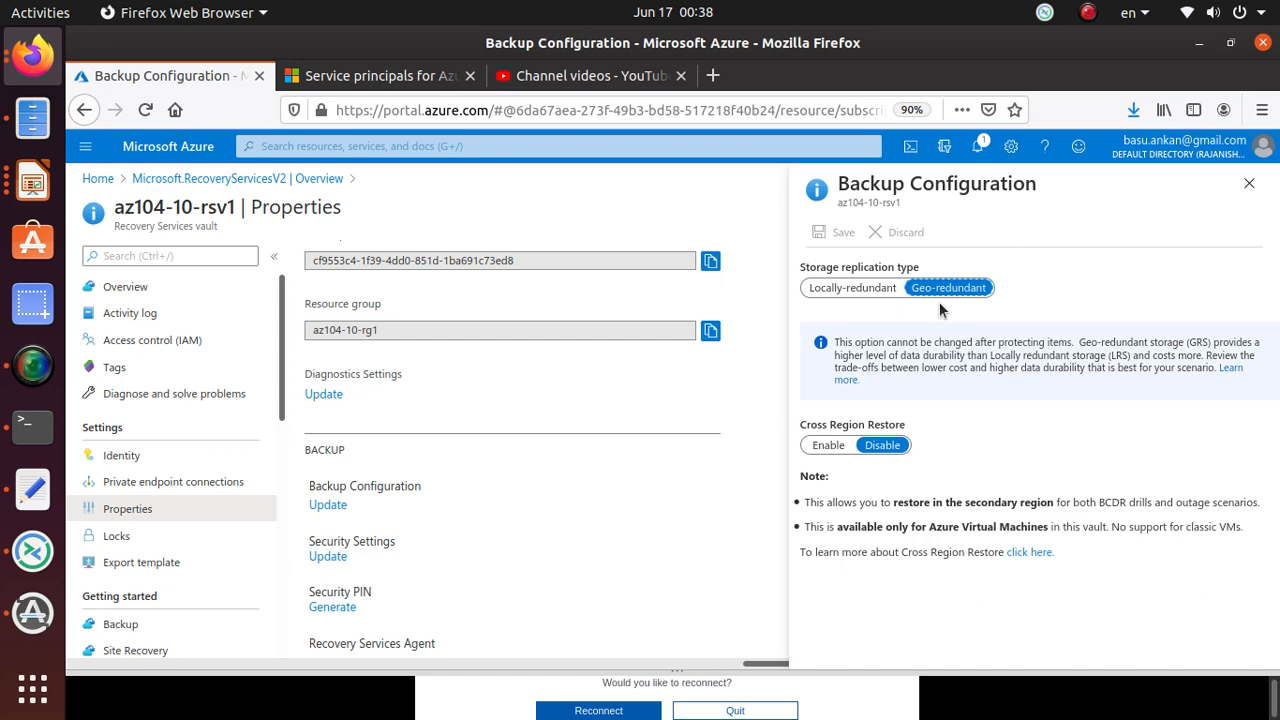
Check the lab guide's next vault instruction and open the Security Settings of az104-10-rsv1 for updating.
key(alt+Tab)
scroll(580, 604, down, 5)
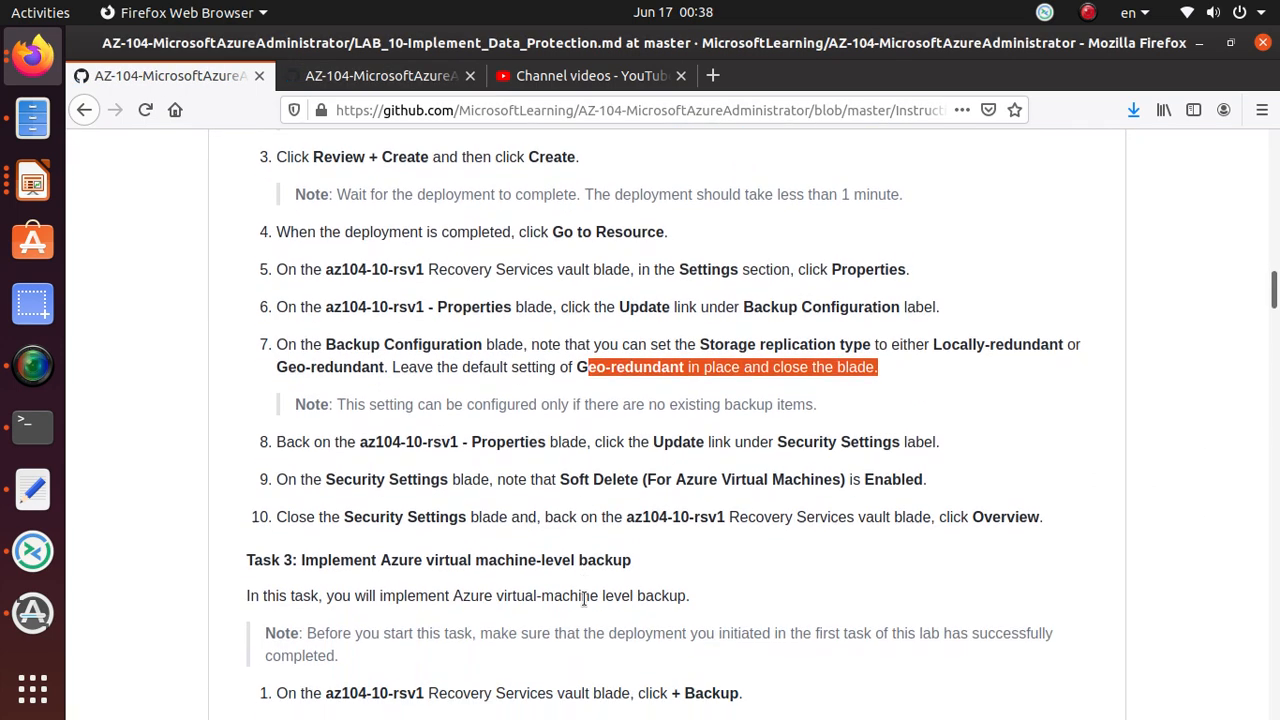
click(508, 307)
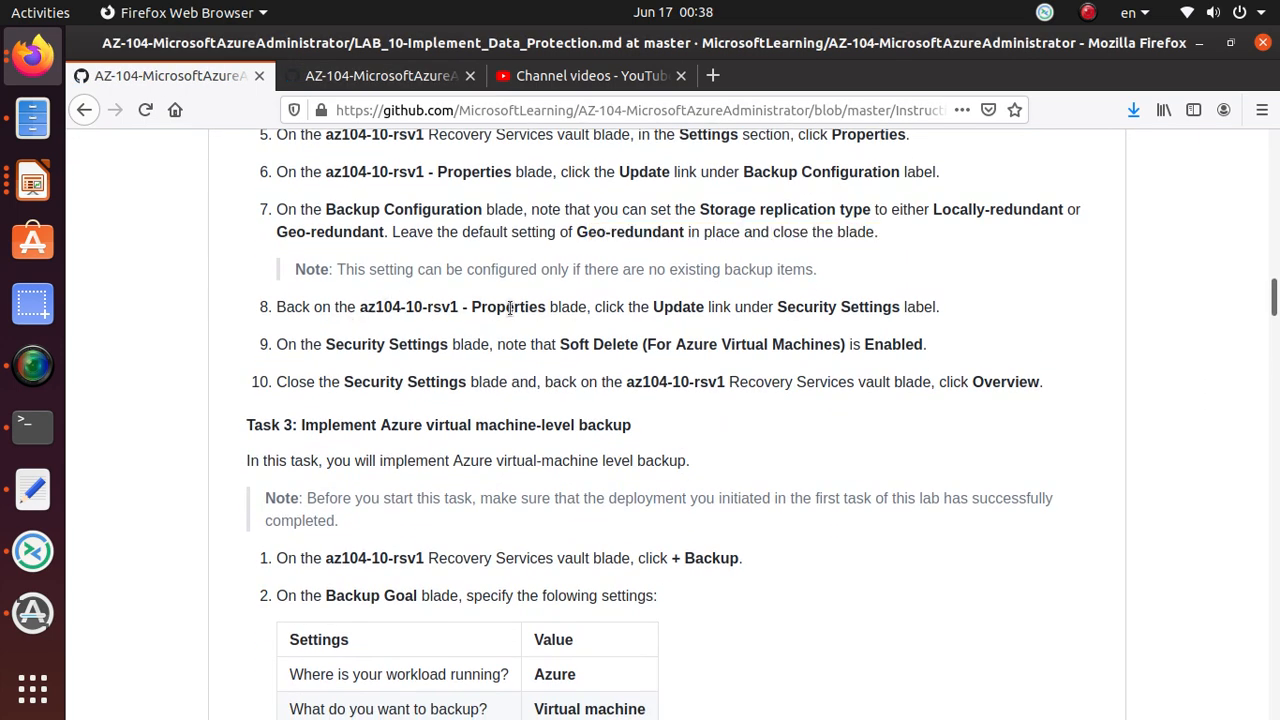
key(alt+Tab)
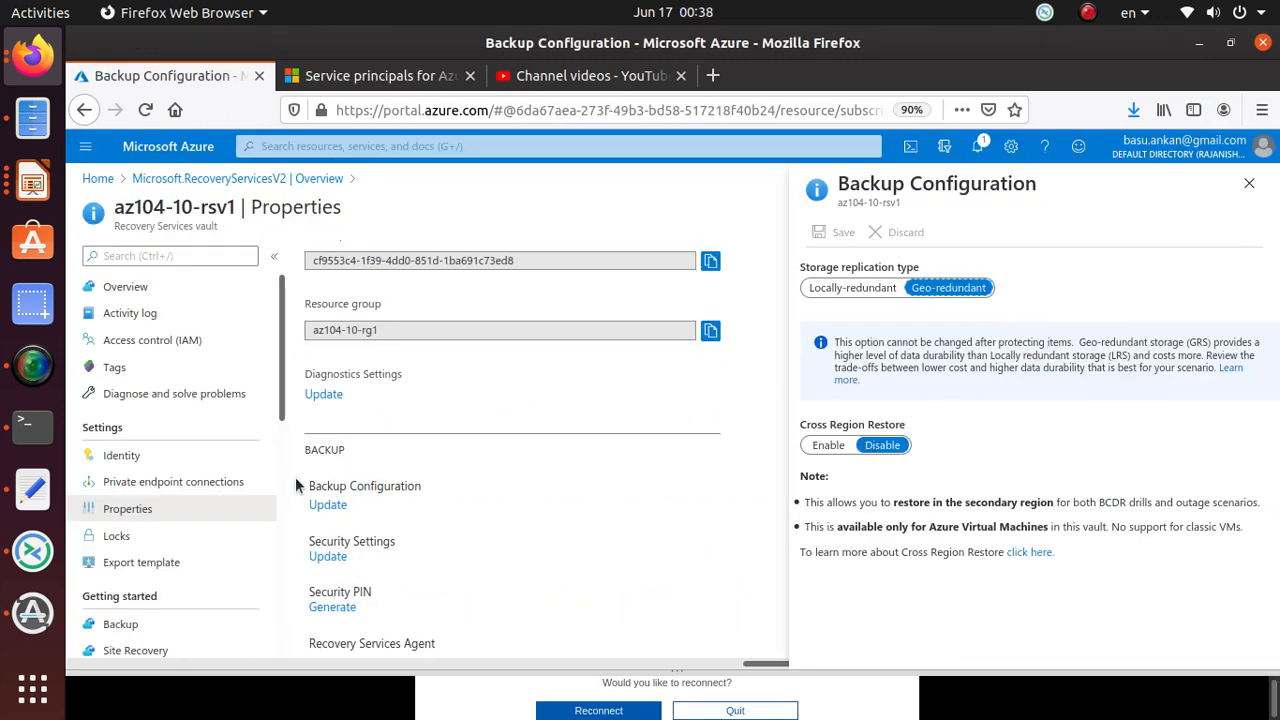
scroll(300, 485, down, 2)
drag(352, 393, 298, 396)
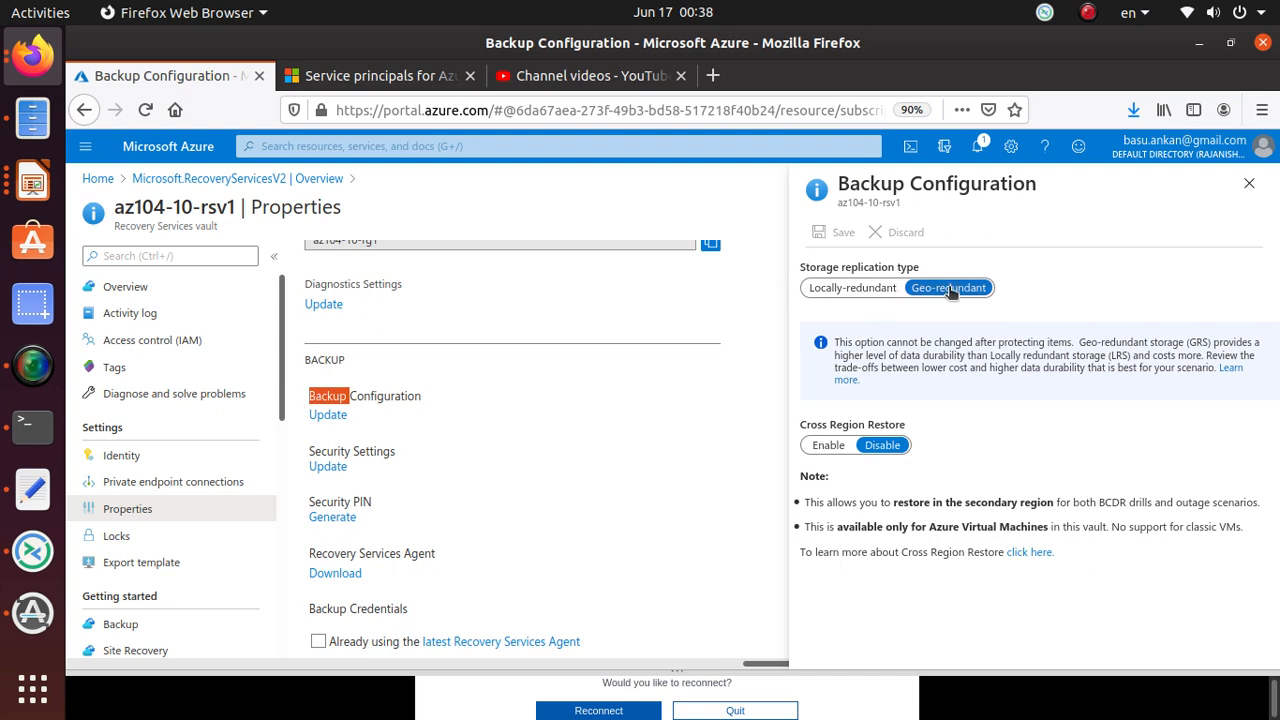
click(337, 469)
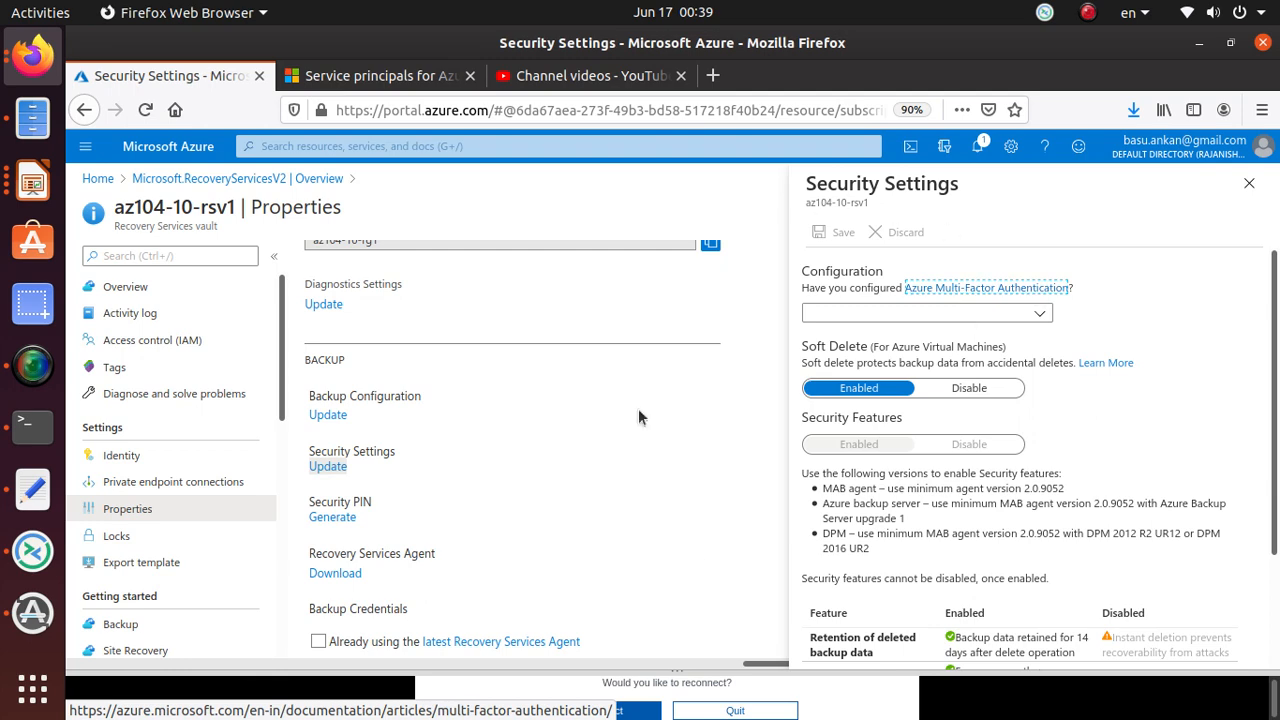
Compare the lab guide's Soft Delete instruction for Azure virtual machines with the Soft Delete option in the vault's Security Settings.
key(alt+Tab)
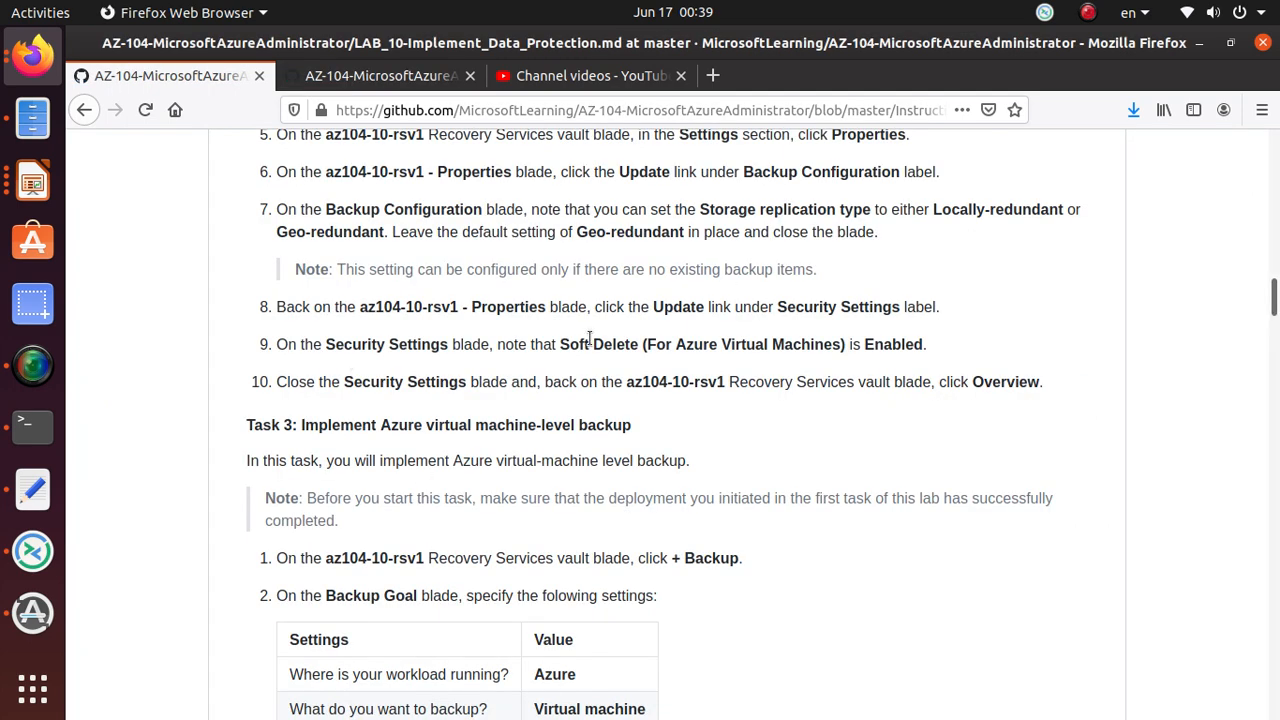
drag(566, 343, 873, 362)
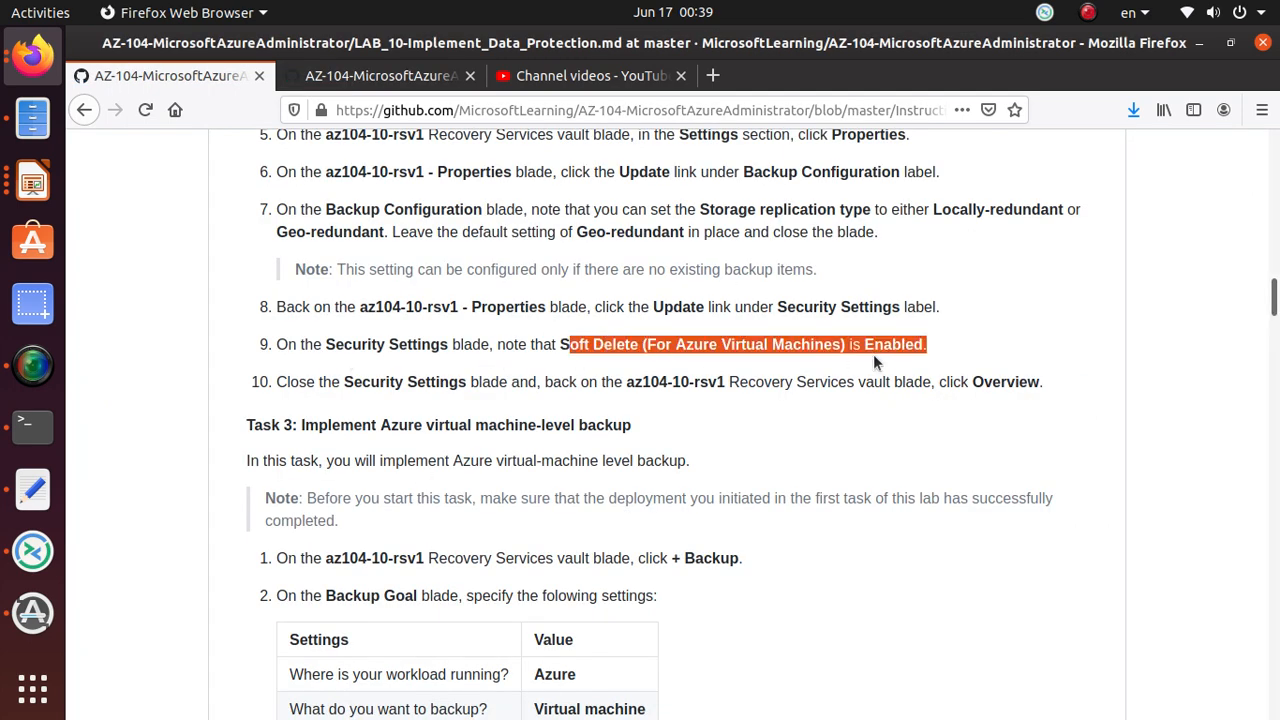
key(alt+Tab)
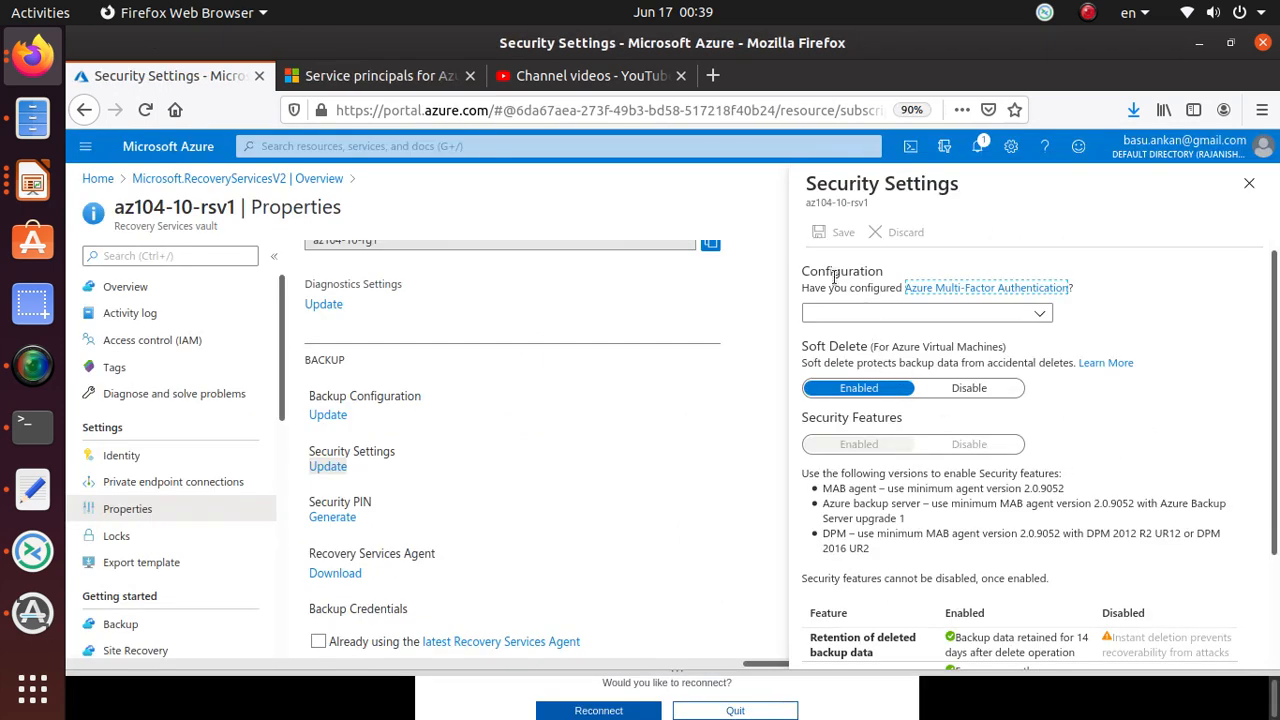
drag(802, 346, 1017, 364)
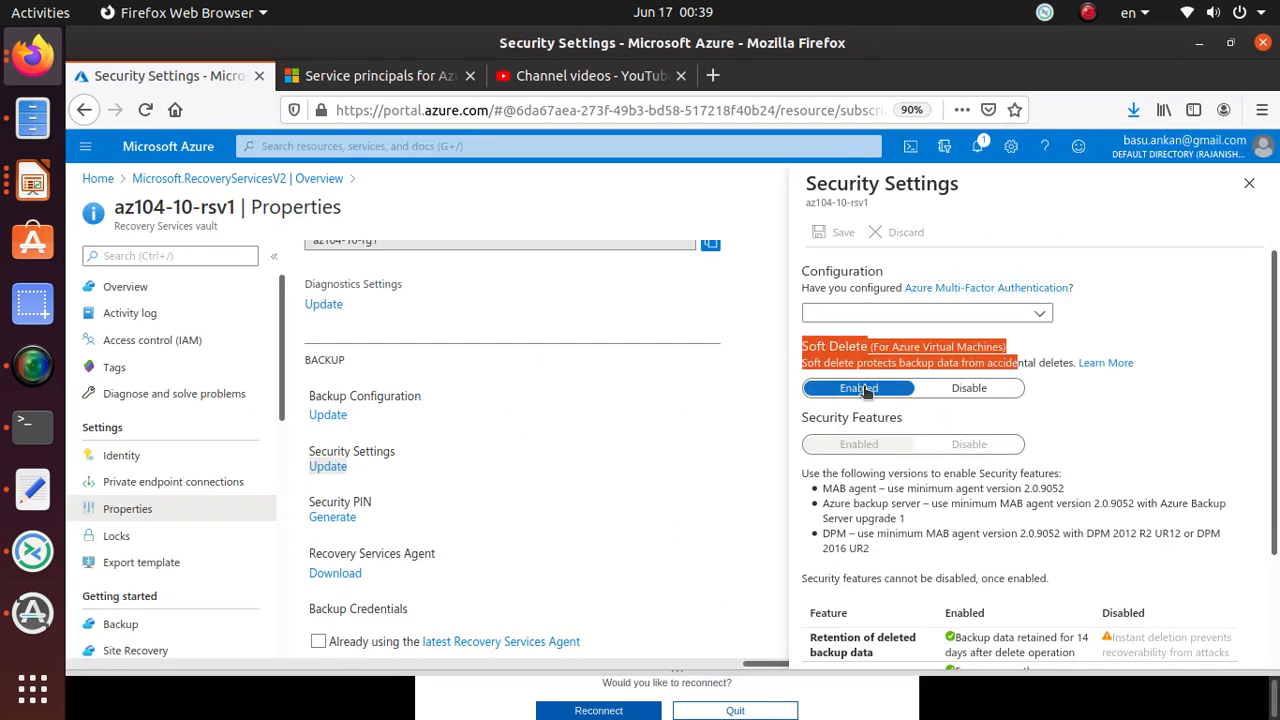
Recheck the lab guide's Soft Delete instruction and read the note on disabling Security Features in the vault's Security Settings.
key(alt+Tab)
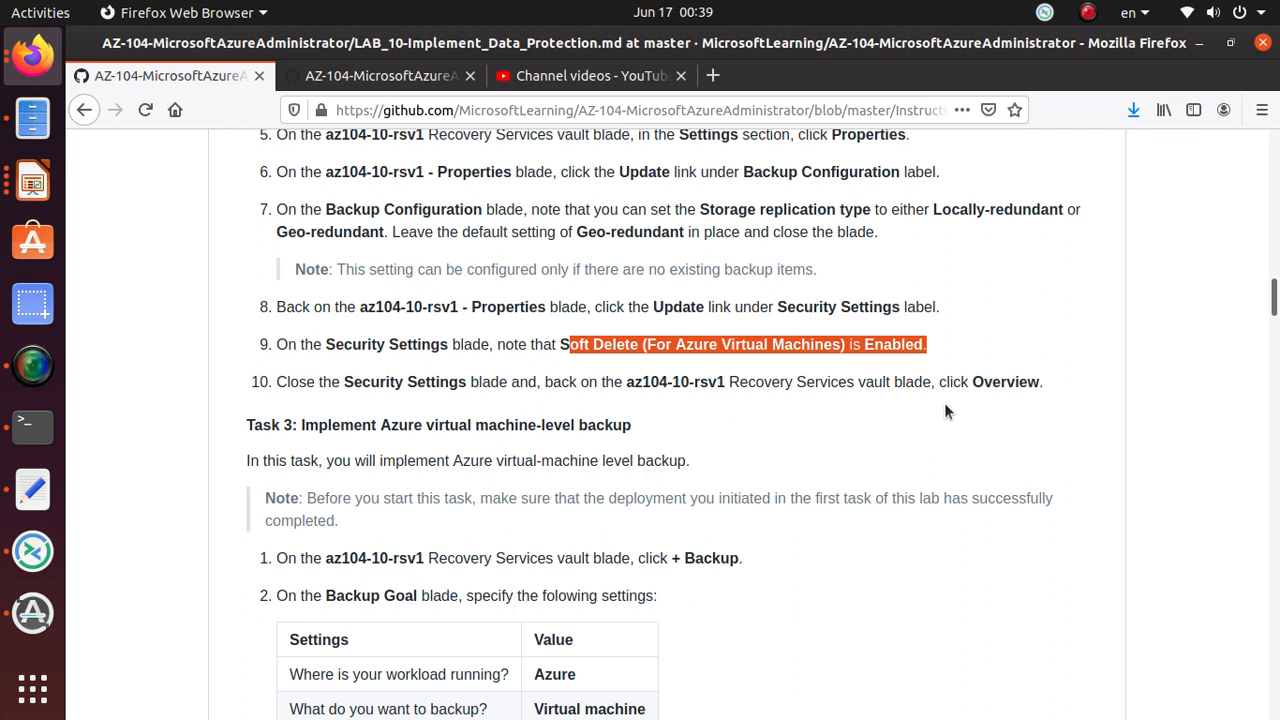
key(alt+Tab)
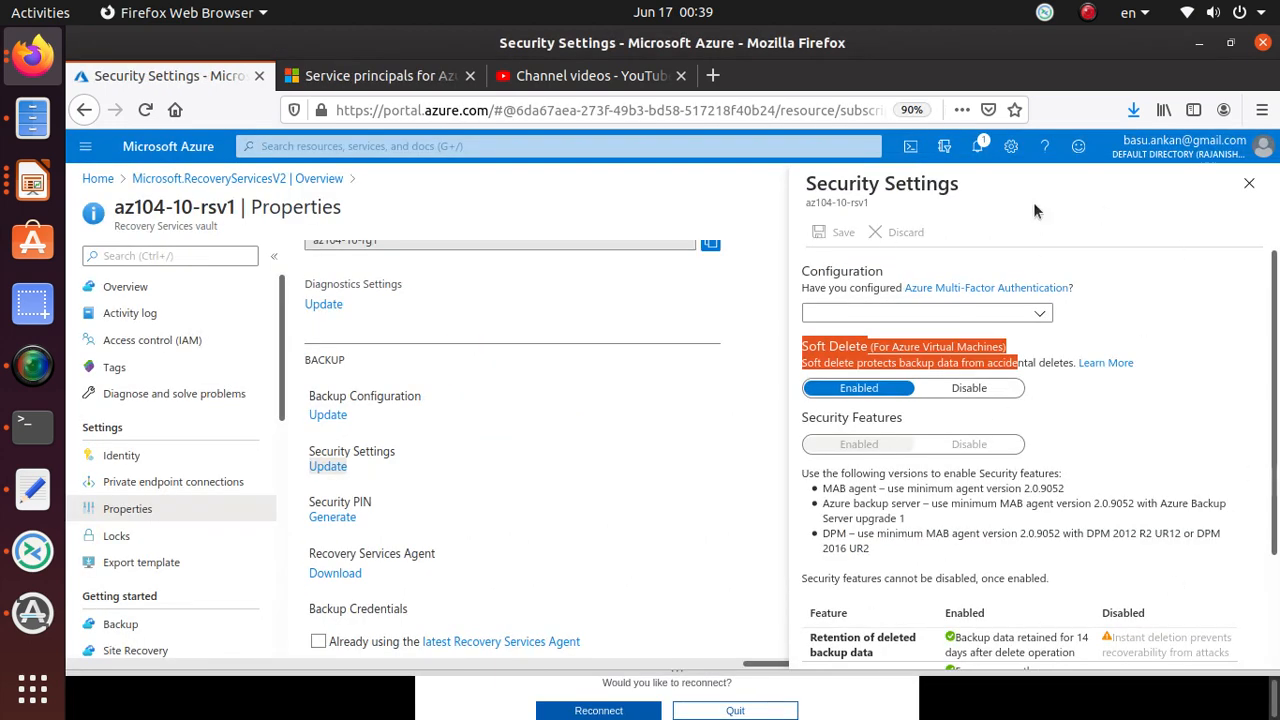
scroll(1009, 456, down, 2)
scroll(1046, 476, down, 1)
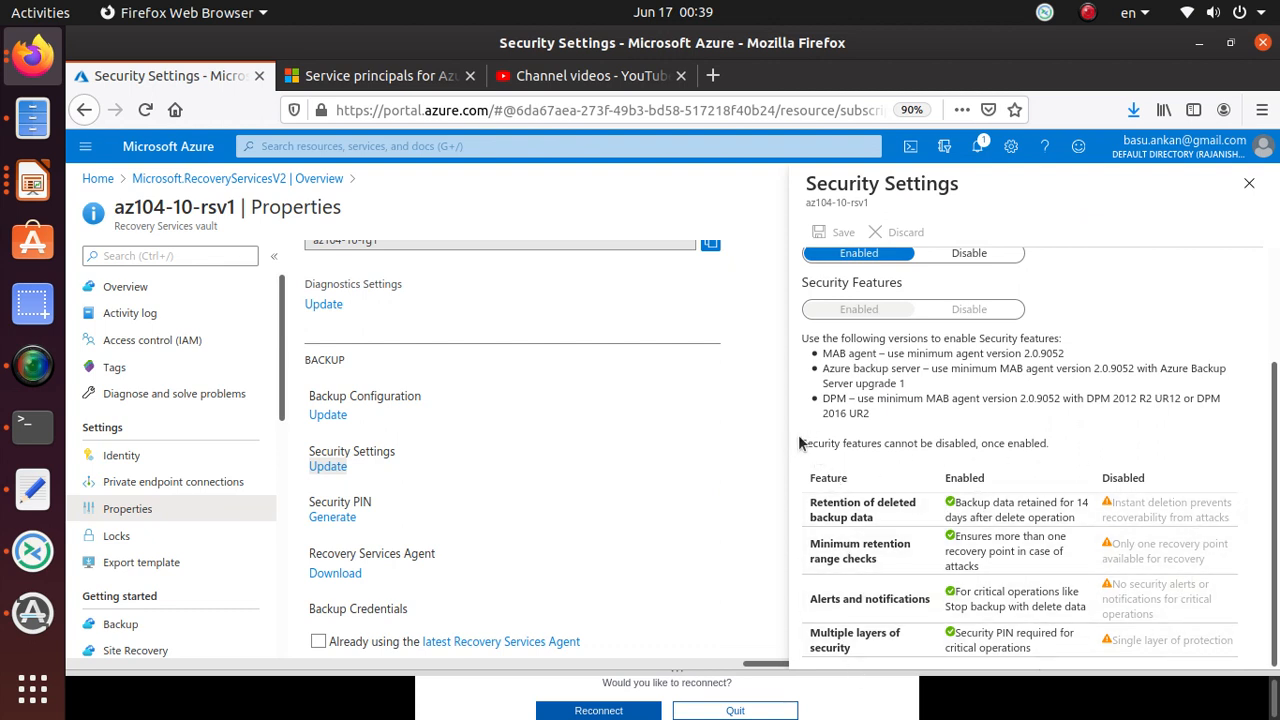
drag(804, 443, 1067, 449)
scroll(1069, 449, up, 3)
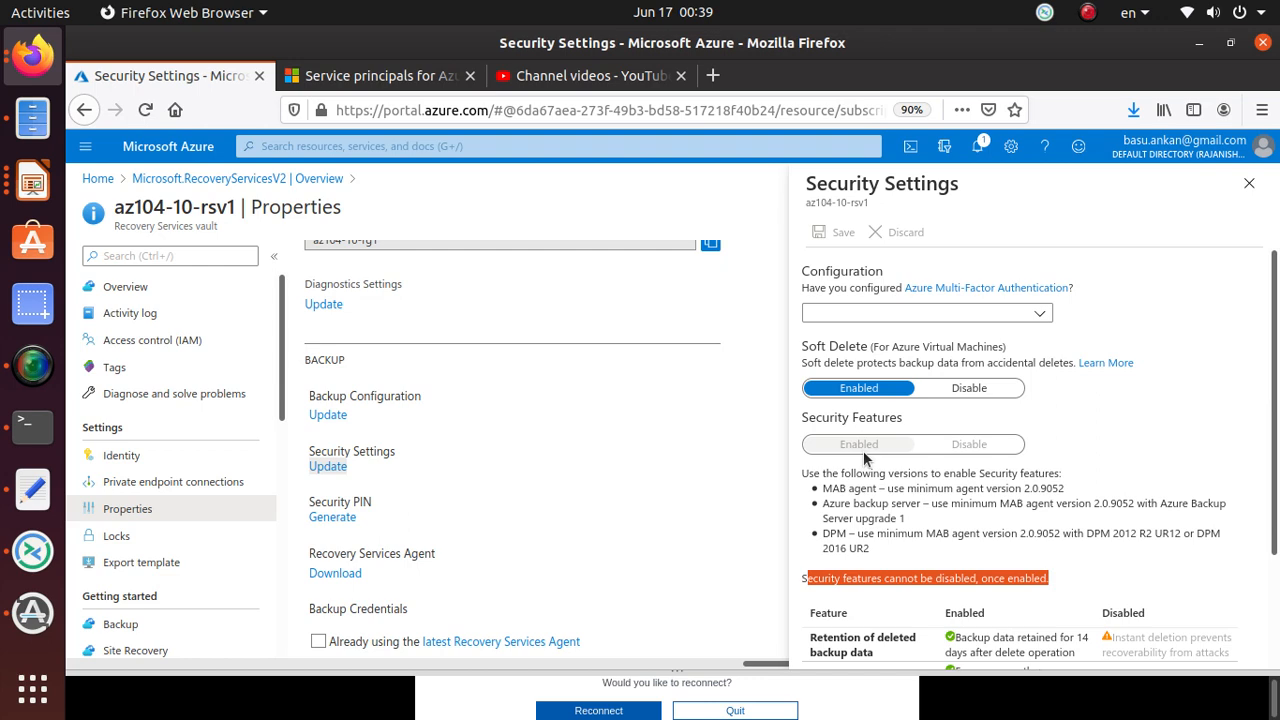
Examine the Security Settings feature table, comparing the enabled and disabled effects from retention of deleted backup data to multiple security layers.
scroll(863, 451, down, 2)
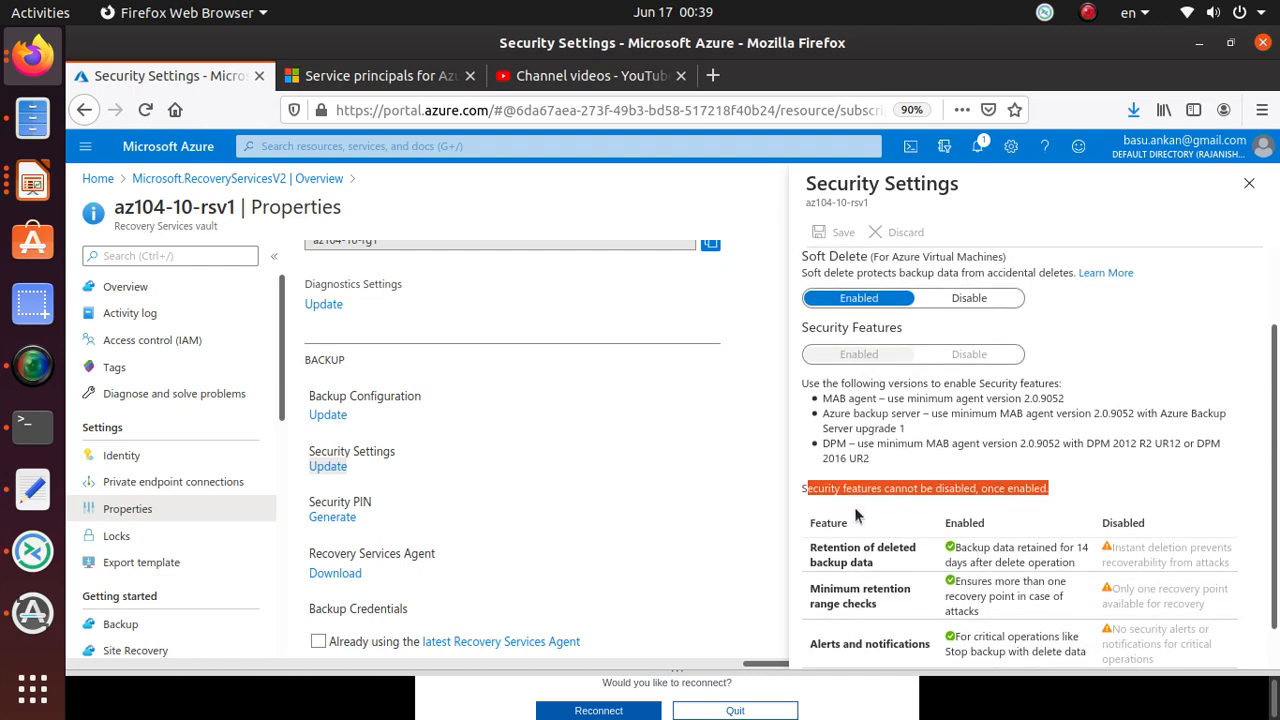
scroll(963, 359, down, 1)
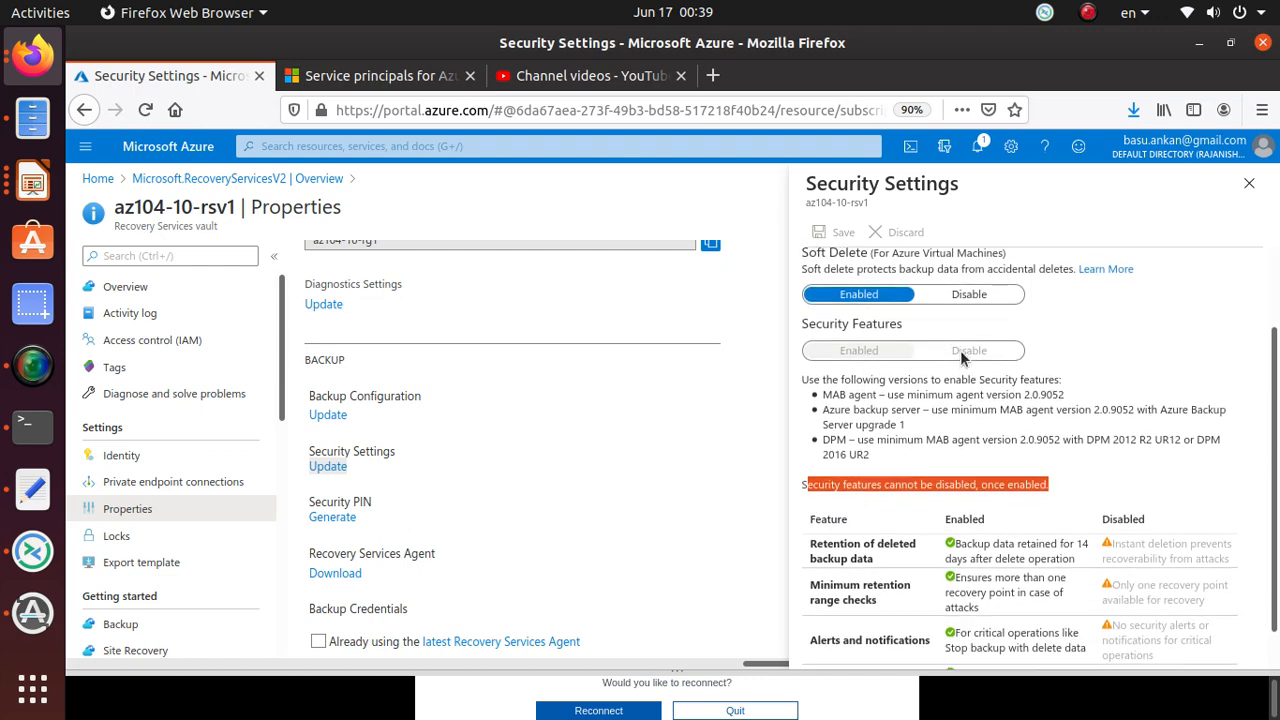
click(1169, 436)
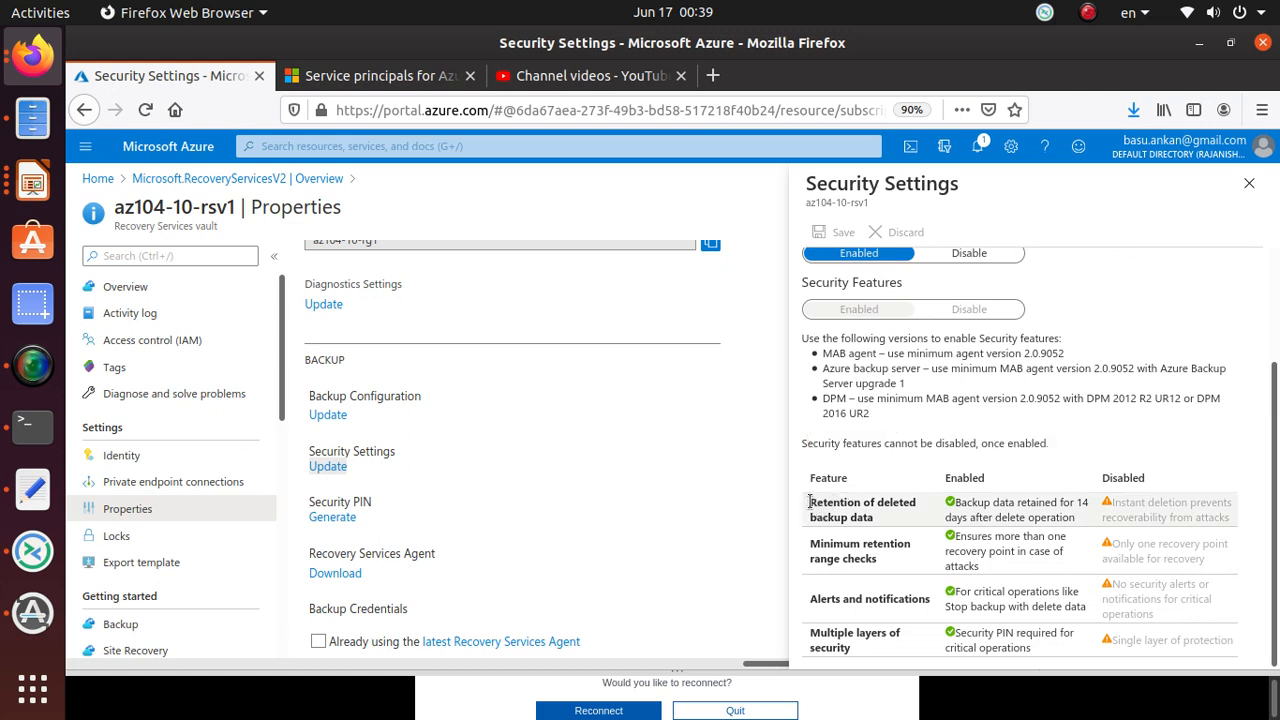
drag(808, 500, 889, 515)
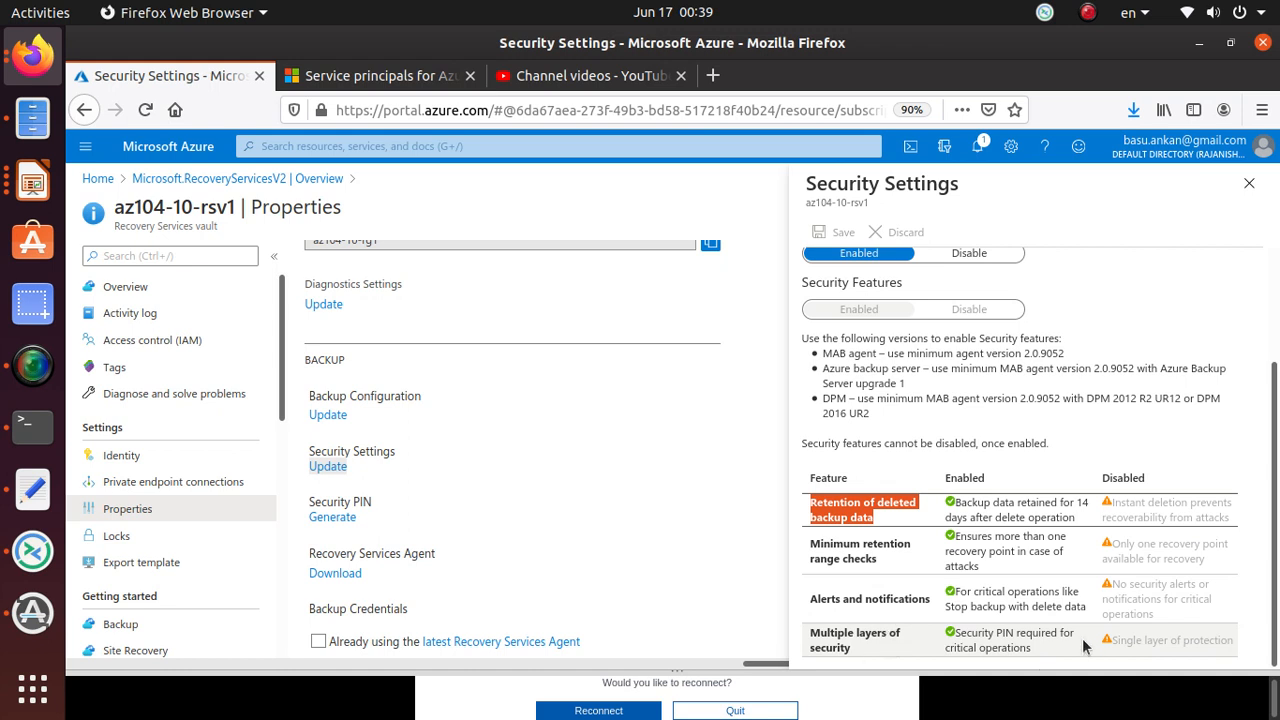
scroll(1070, 638, up, 3)
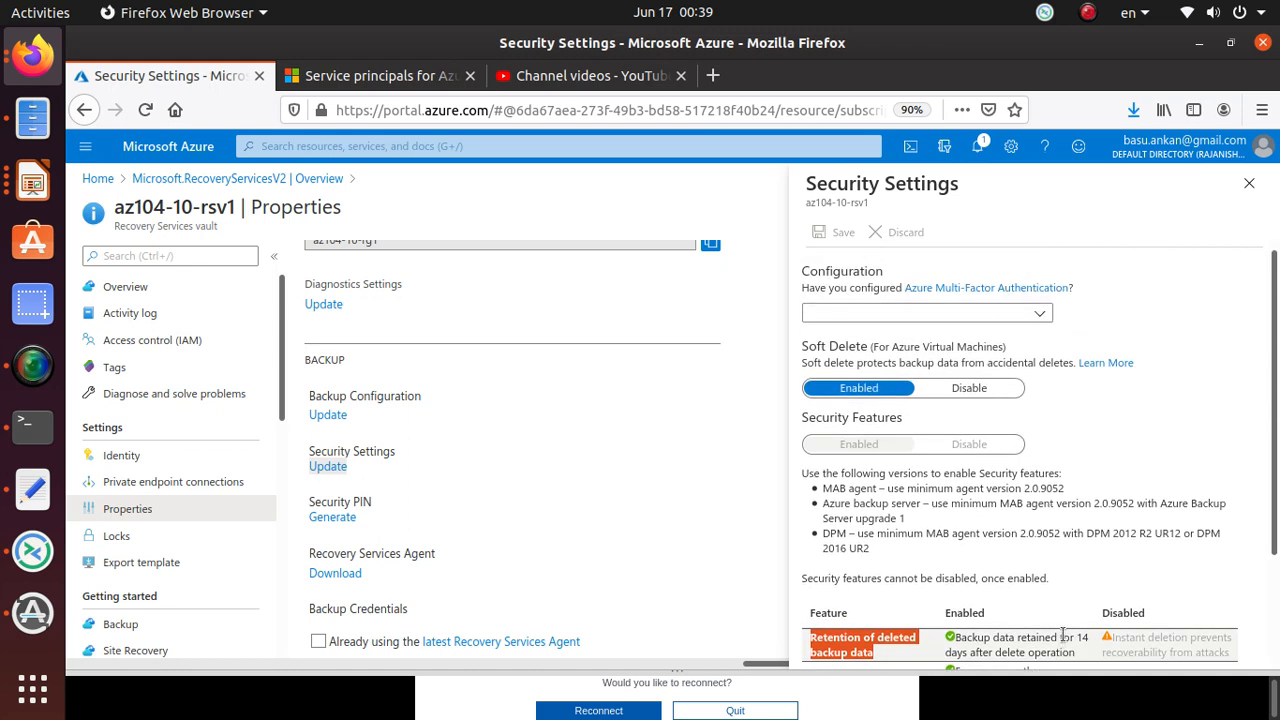
Close the Security Settings and open the Overview of the az104-10-rsv1 vault.
scroll(733, 543, down, 1)
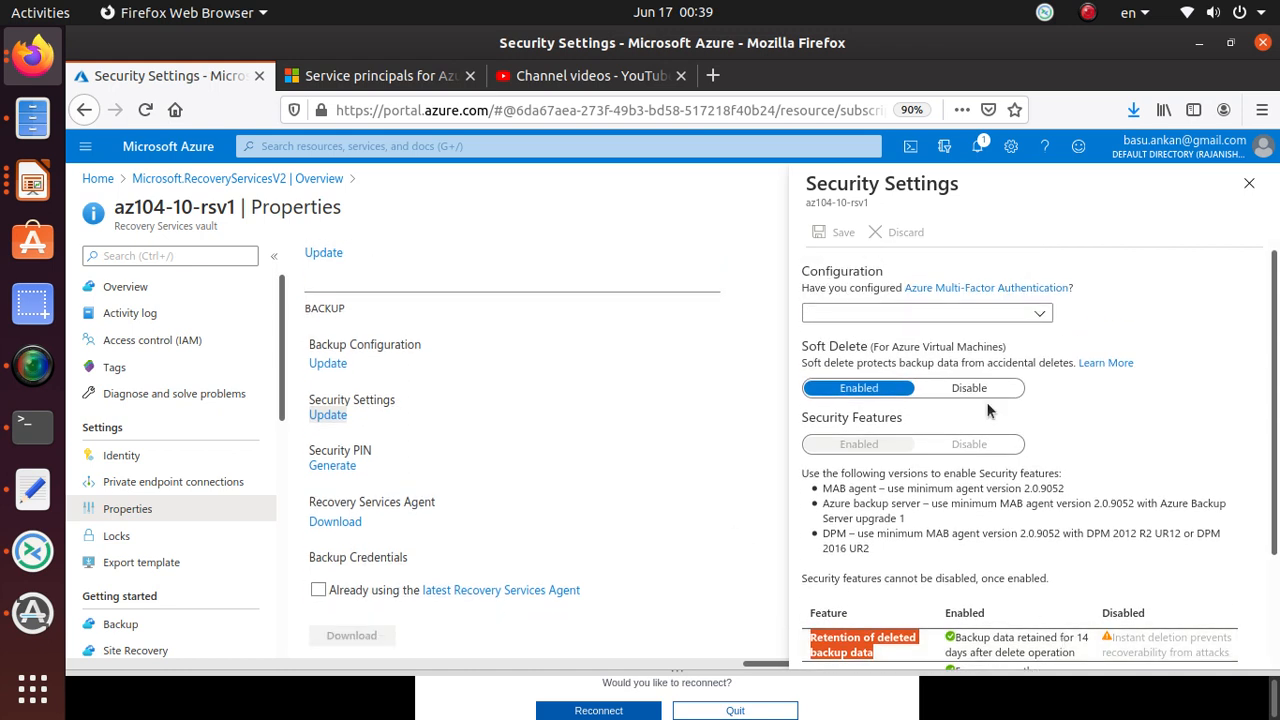
click(1252, 186)
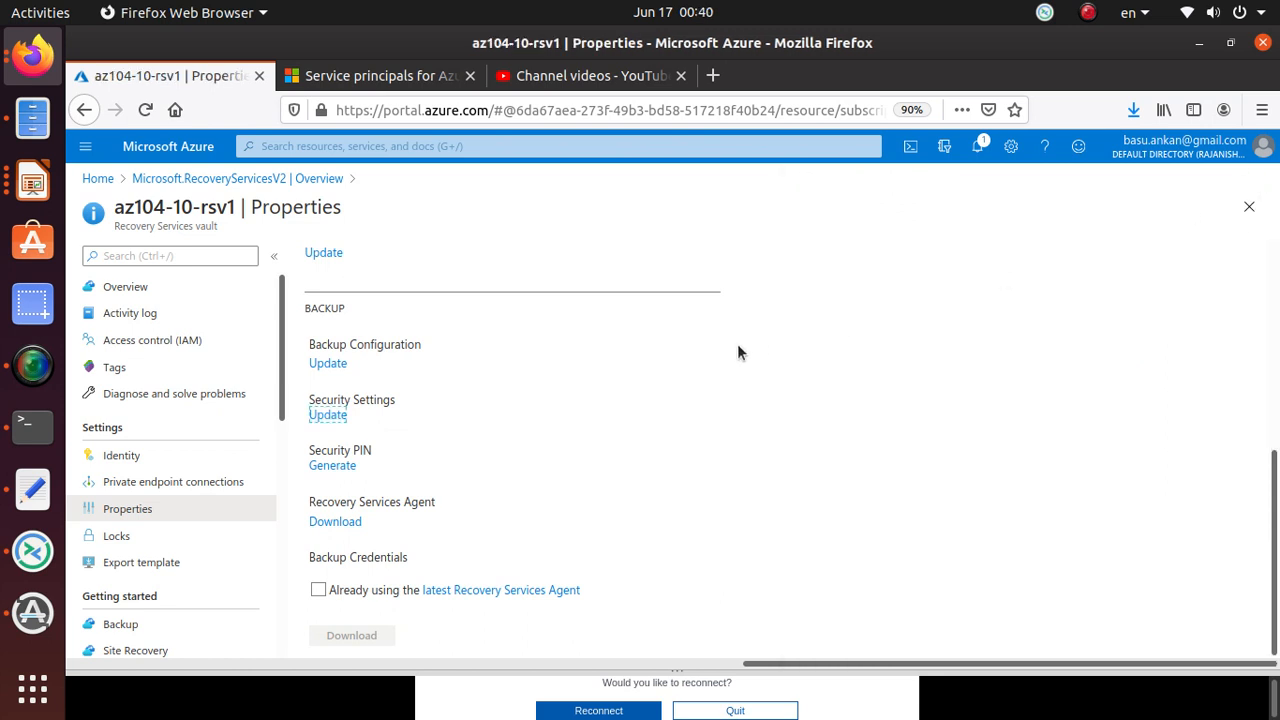
click(160, 295)
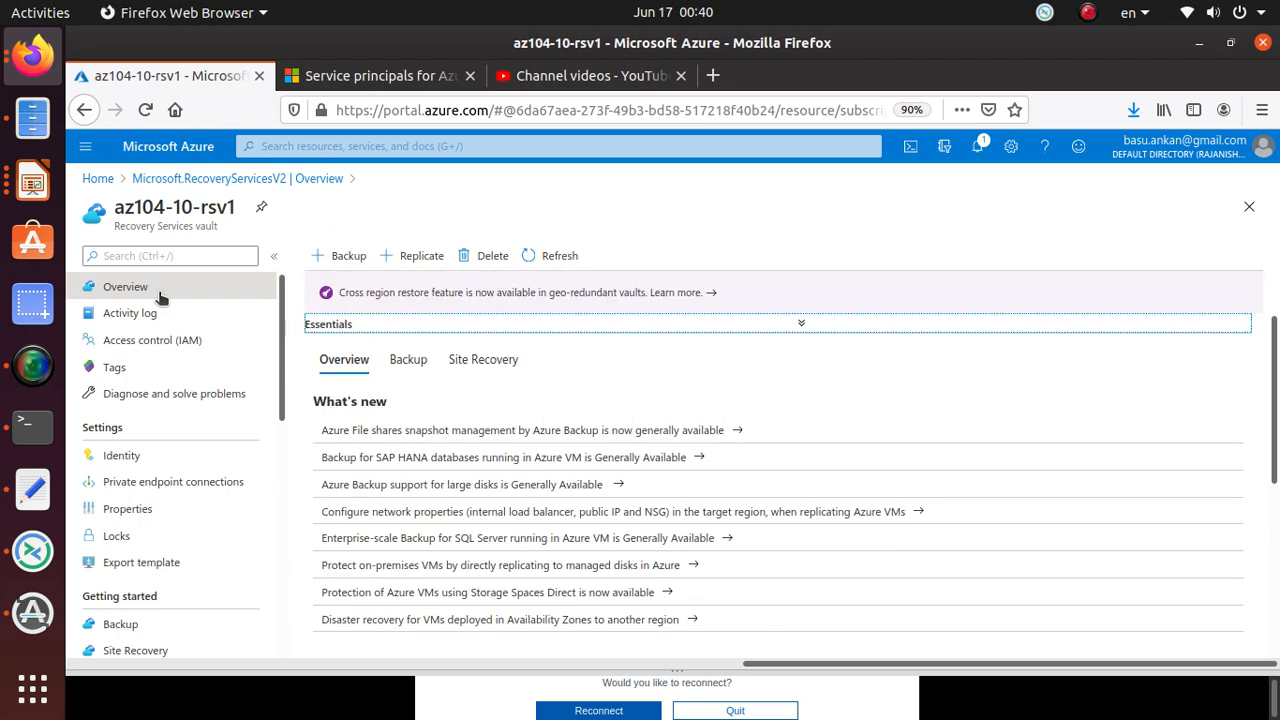
Review the lab guide's Task 2 instructions for creating a Recovery Services vault, and return to the az104-10-rsv1 vault.
key(alt+Tab)
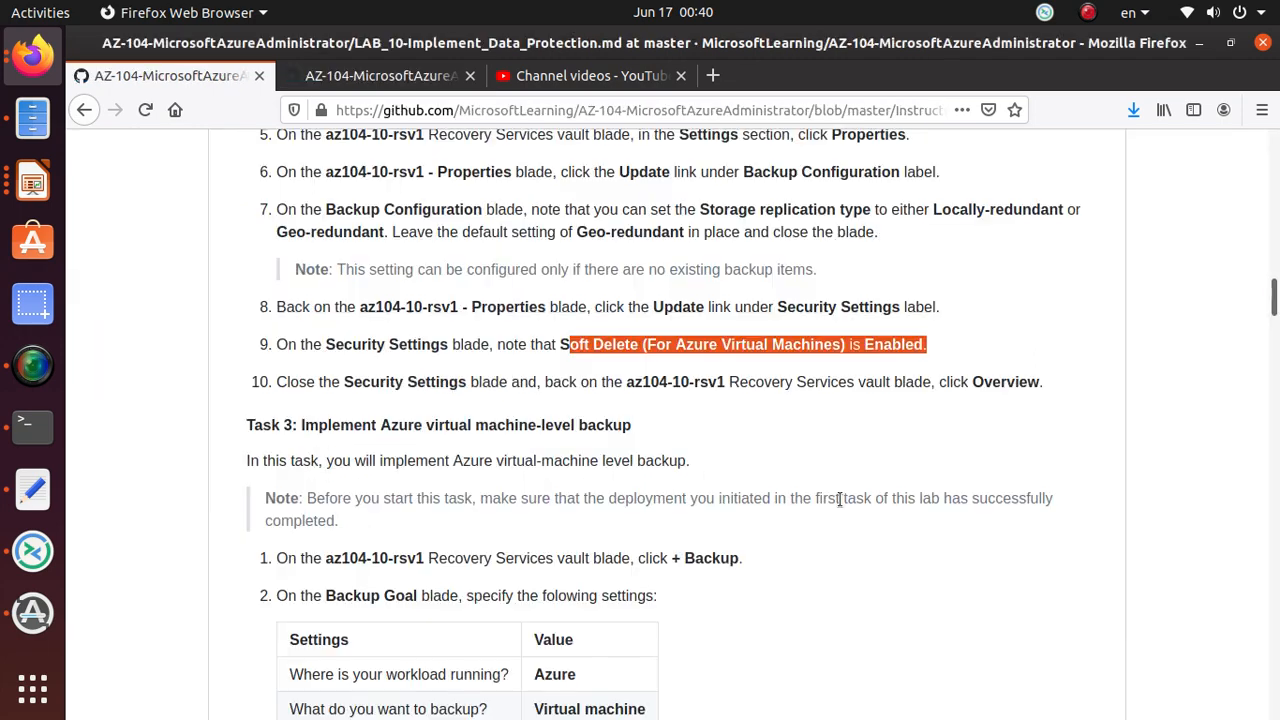
scroll(381, 530, up, 10)
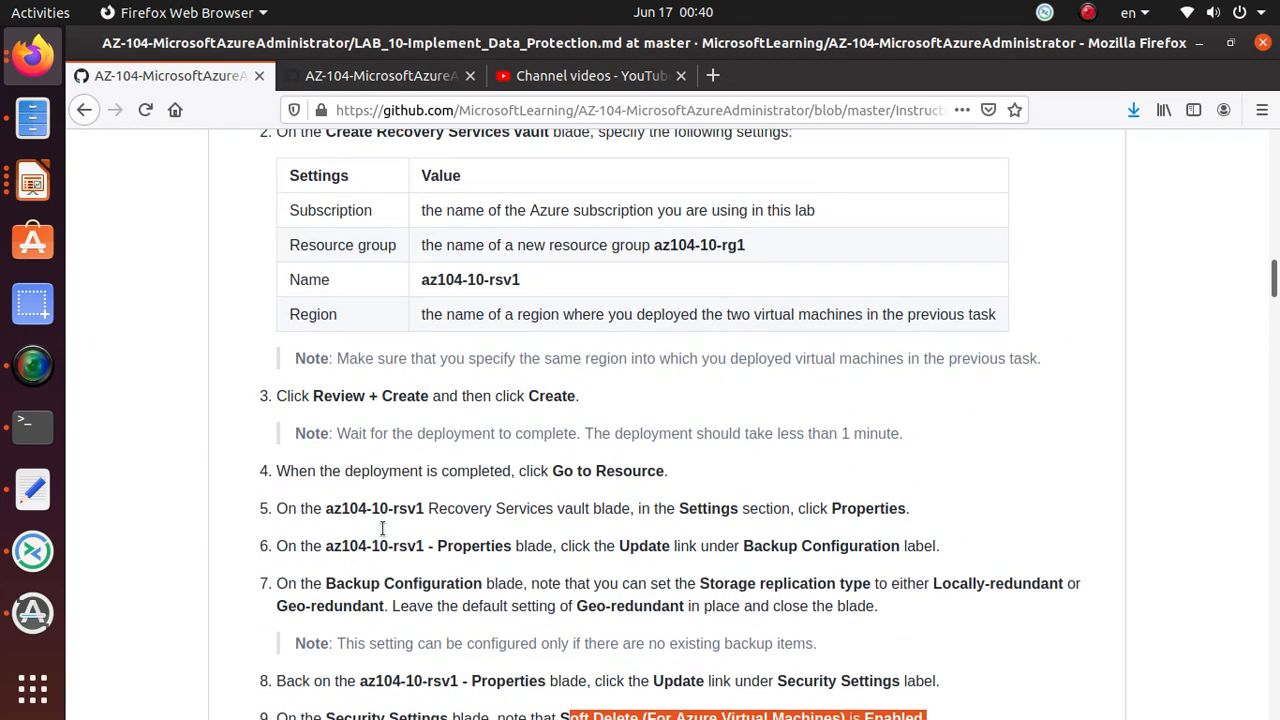
drag(300, 319, 575, 321)
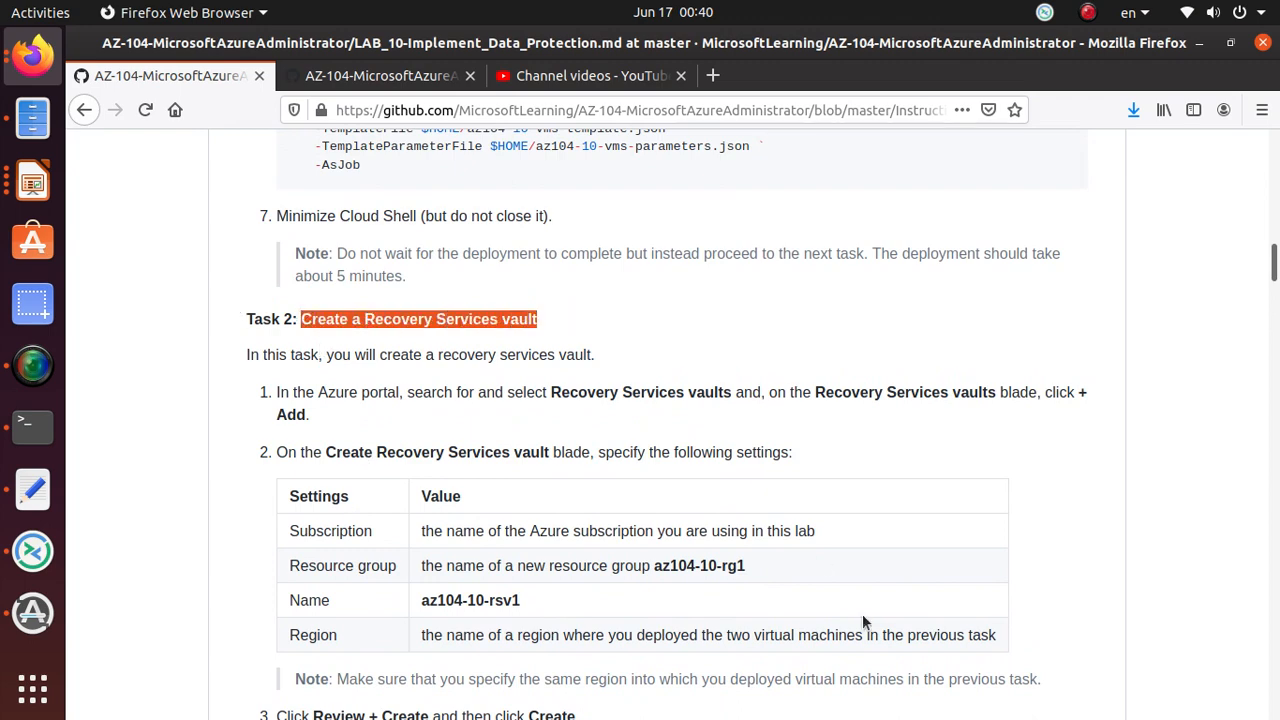
scroll(862, 614, down, 5)
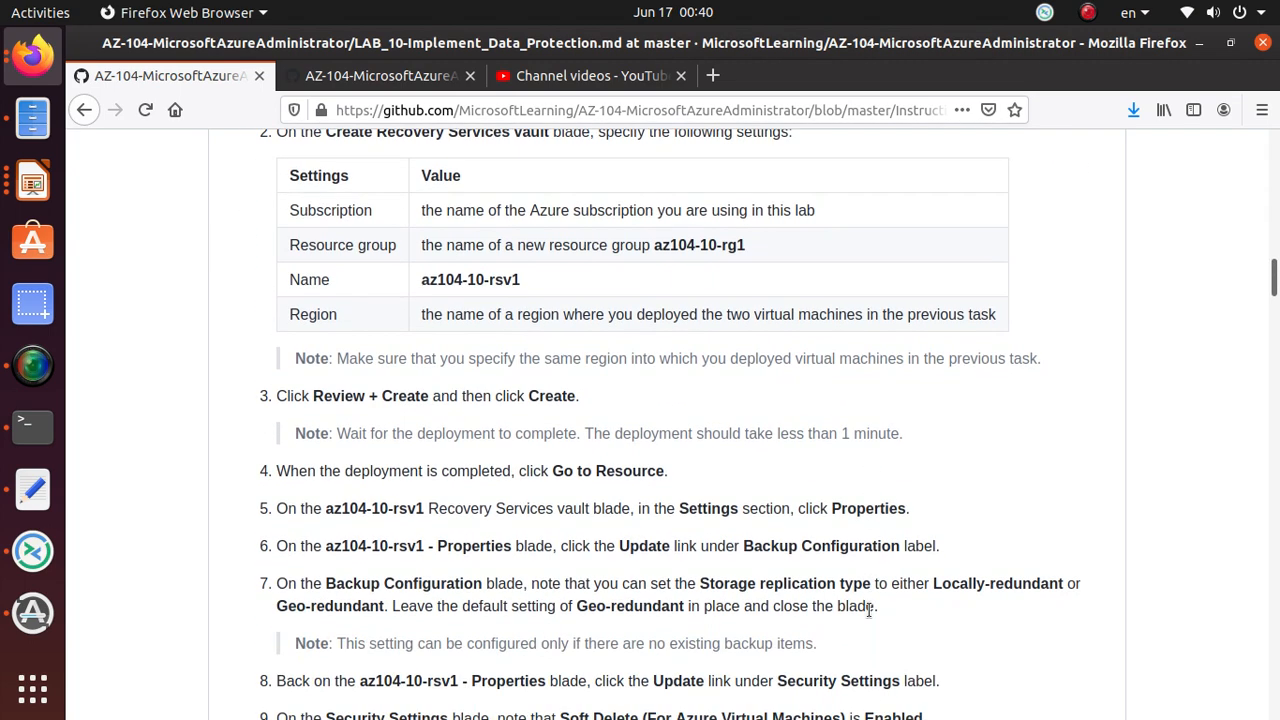
key(alt+Tab)
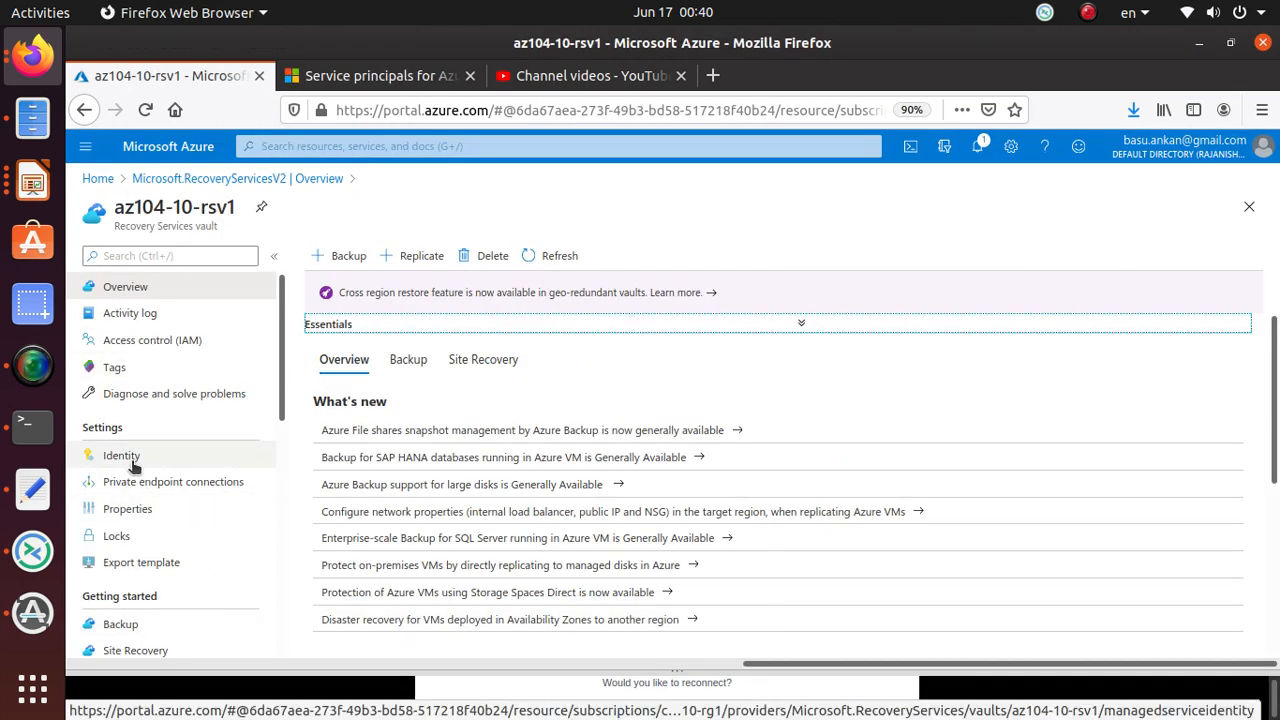
Open the Properties of az104-10-rsv1 and review its Backup section, from Backup Configuration down to Backup Credentials.
click(148, 508)
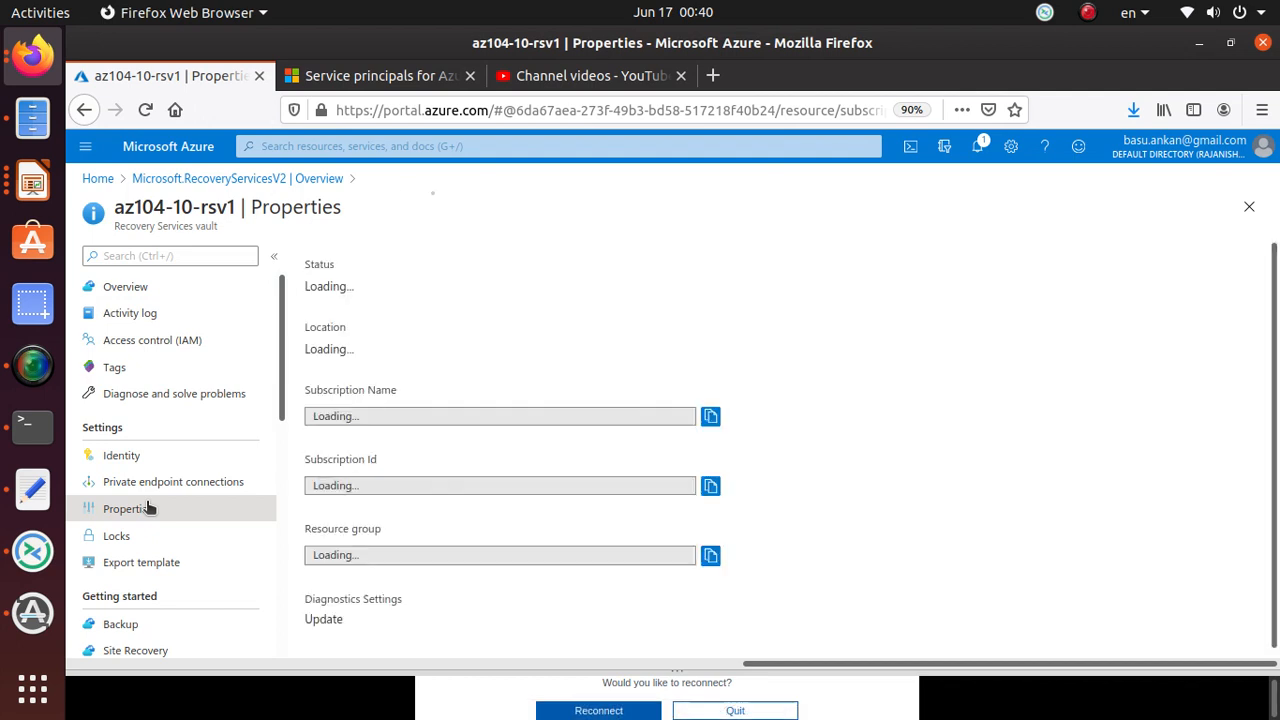
scroll(533, 418, down, 4)
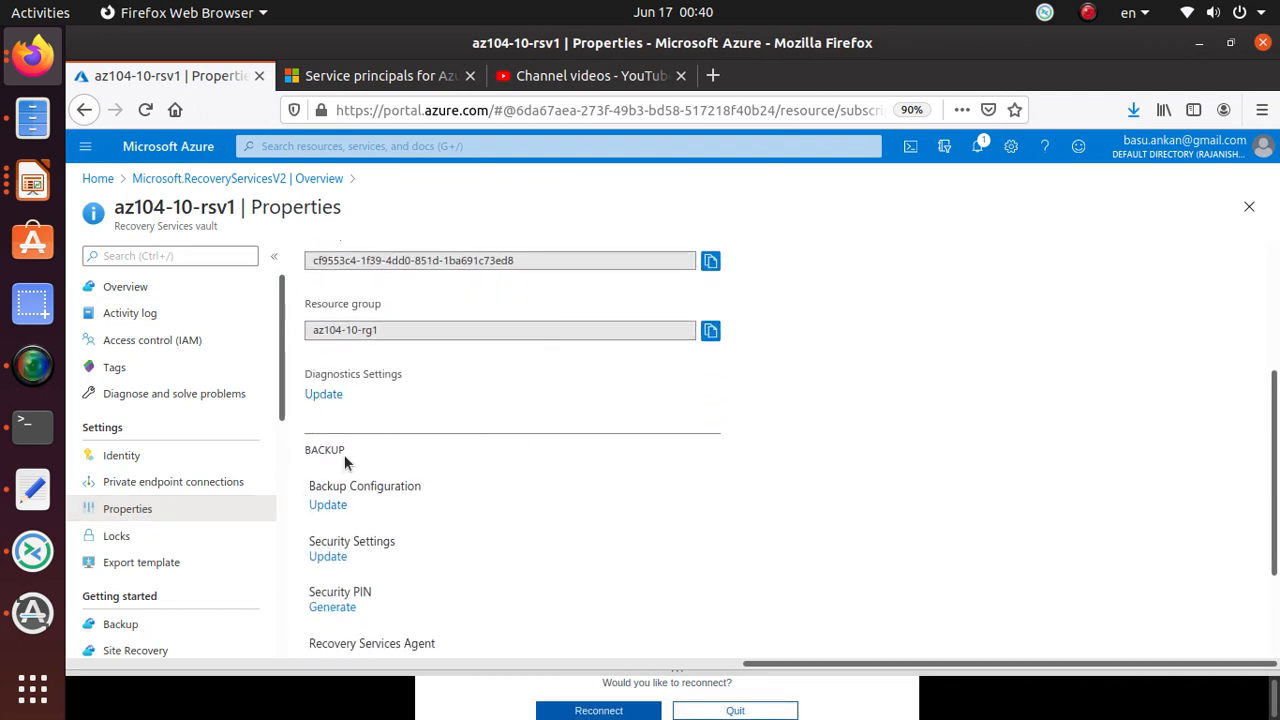
scroll(420, 455, down, 1)
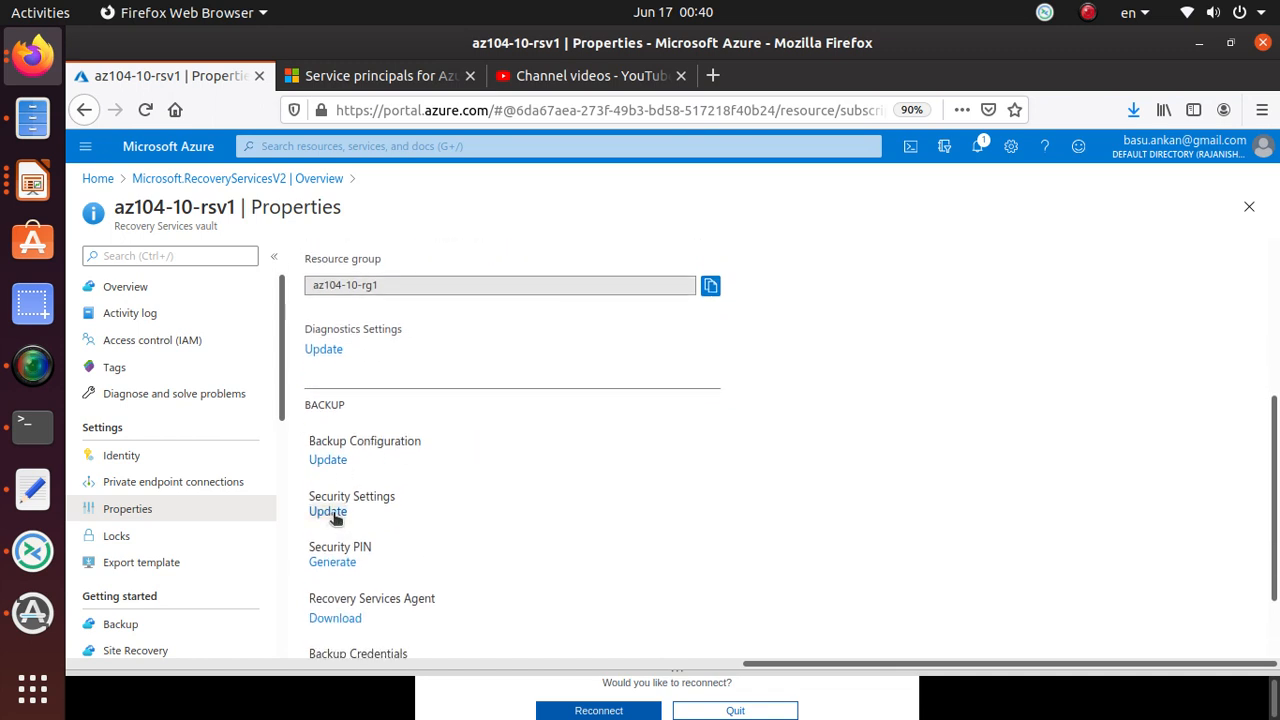
scroll(335, 517, down, 2)
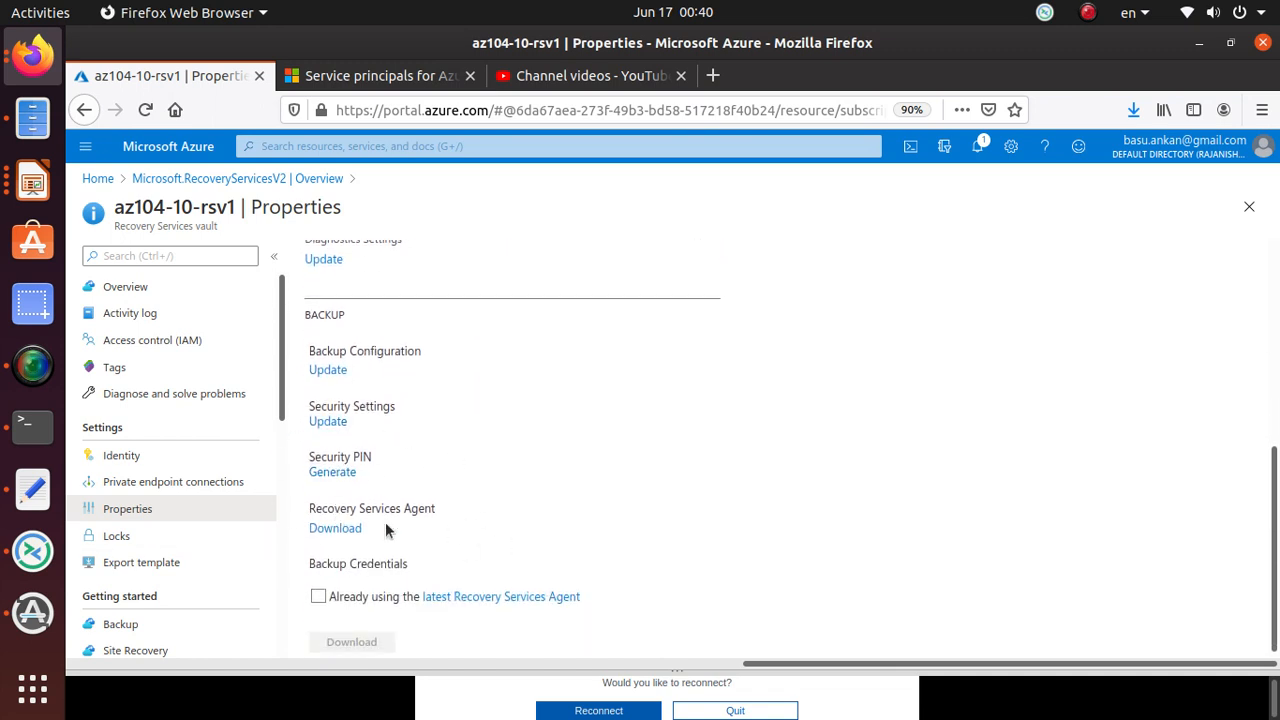
scroll(433, 560, down, 1)
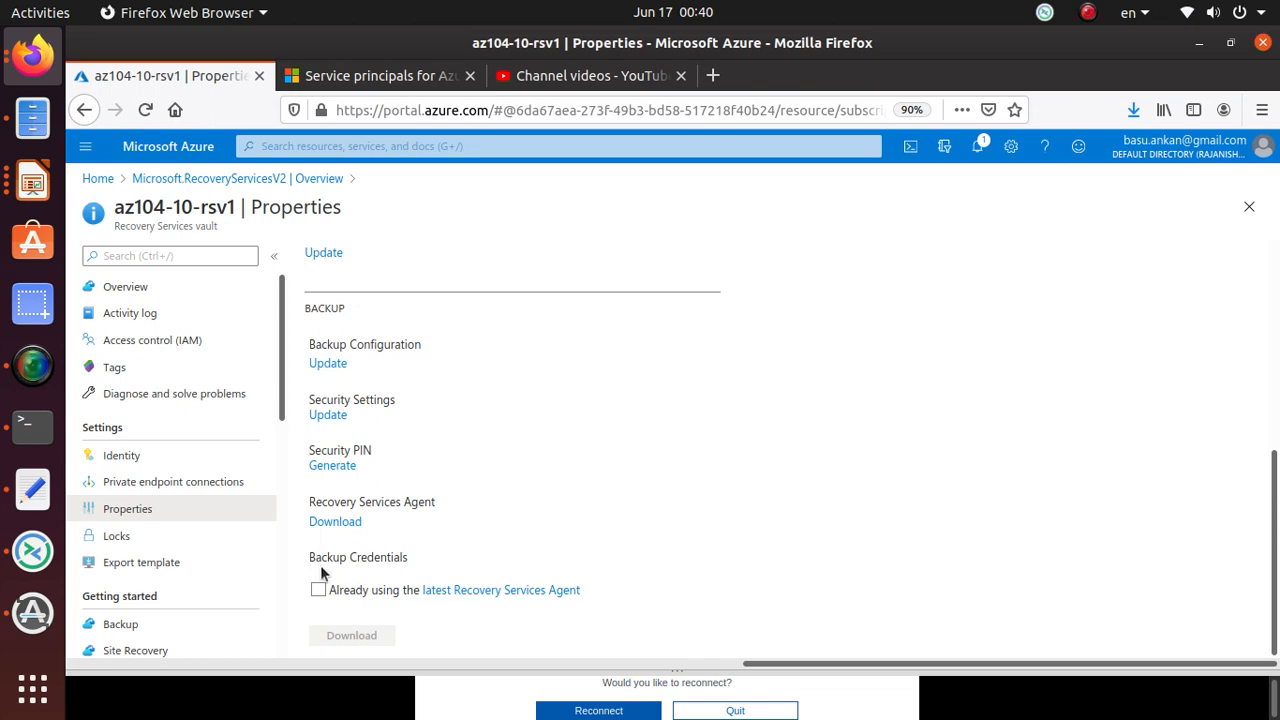
click(36, 368)
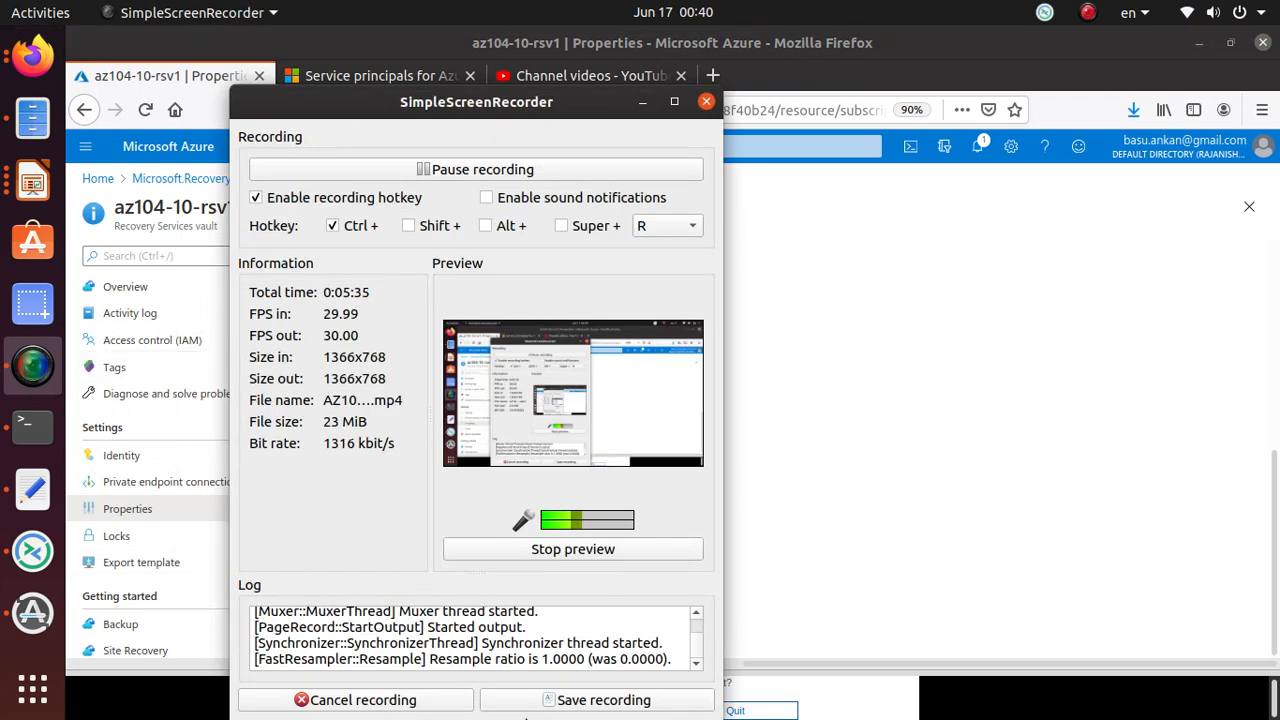